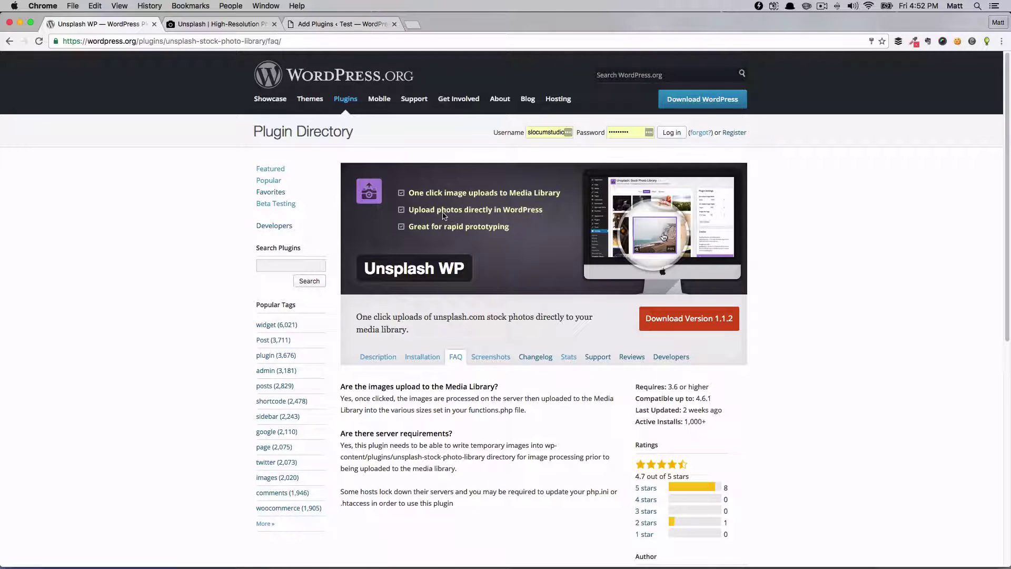
- Switch to the 'Unsplash | High-Resolution Photos' browser tab showing unsplash.com/new
{"action": "left_click", "coordinate": [208, 26]}
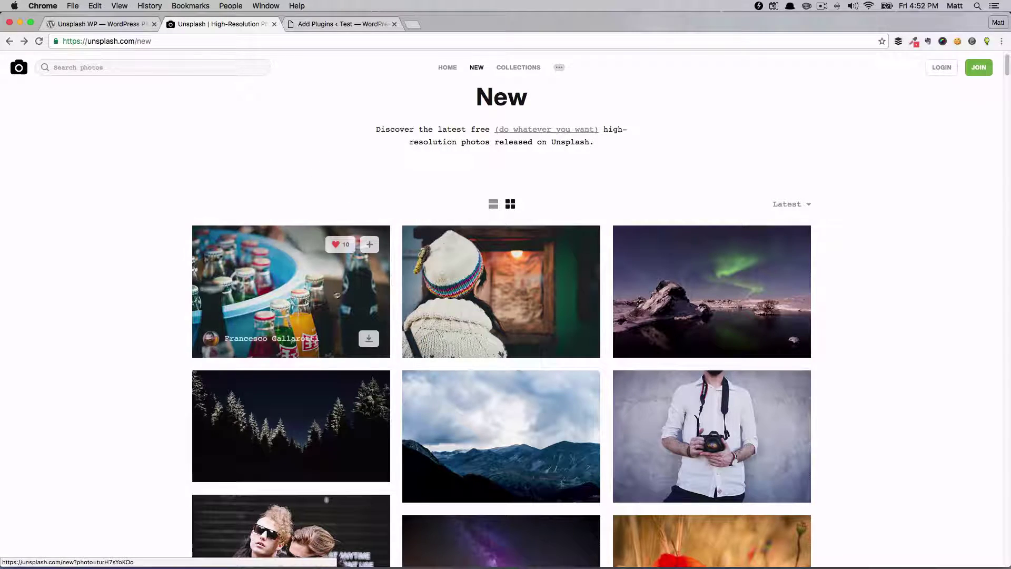
{"action": "scroll", "coordinate": [367, 295], "scroll_direction": "down", "scroll_amount": 10}
{"action": "scroll", "coordinate": [328, 297], "scroll_direction": "down", "scroll_amount": 13}
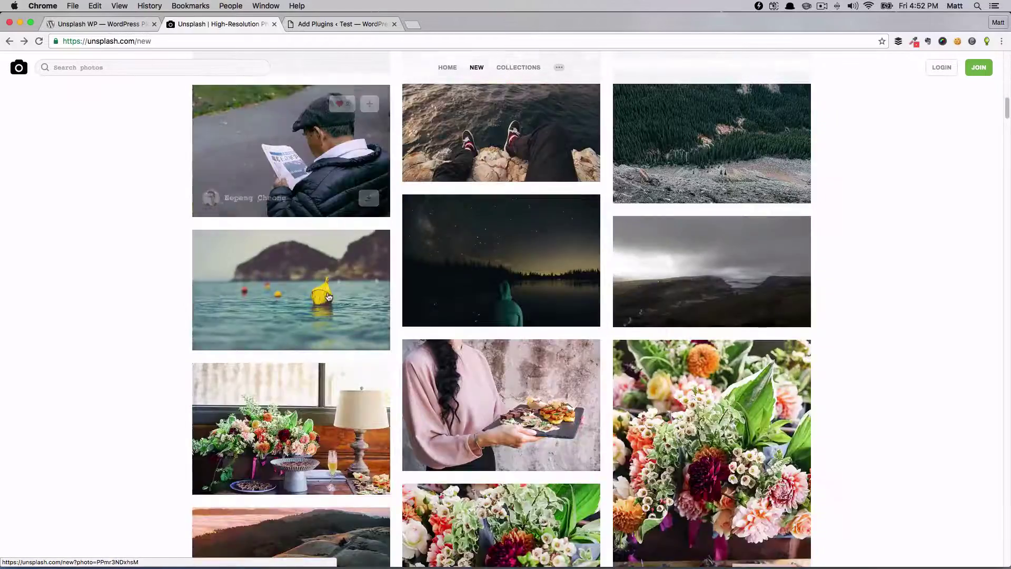
{"action": "scroll", "coordinate": [334, 279], "scroll_direction": "down", "scroll_amount": 15}
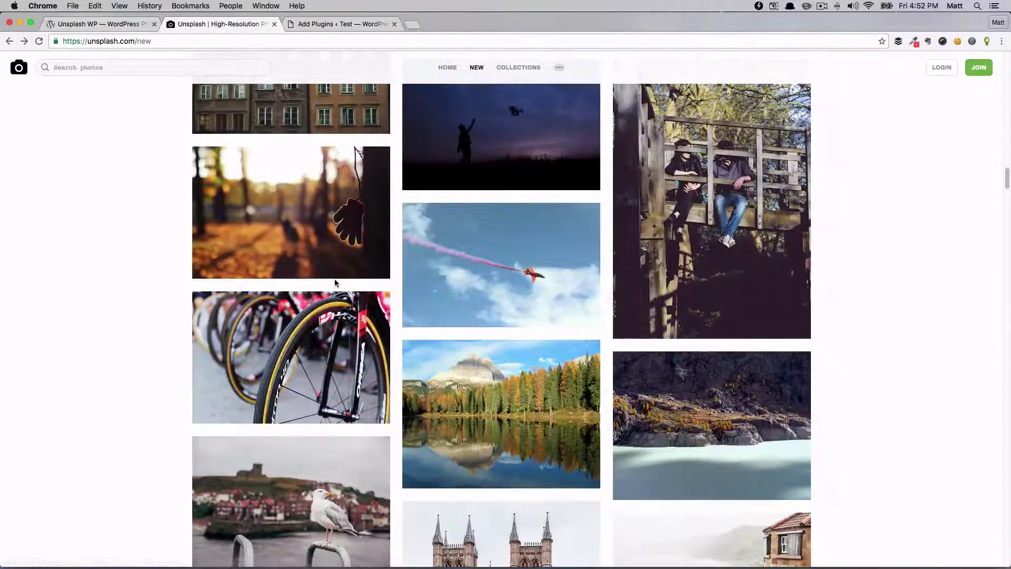
{"action": "scroll", "coordinate": [335, 285], "scroll_direction": "down", "scroll_amount": 3}
{"action": "scroll", "coordinate": [335, 282], "scroll_direction": "down", "scroll_amount": 7}
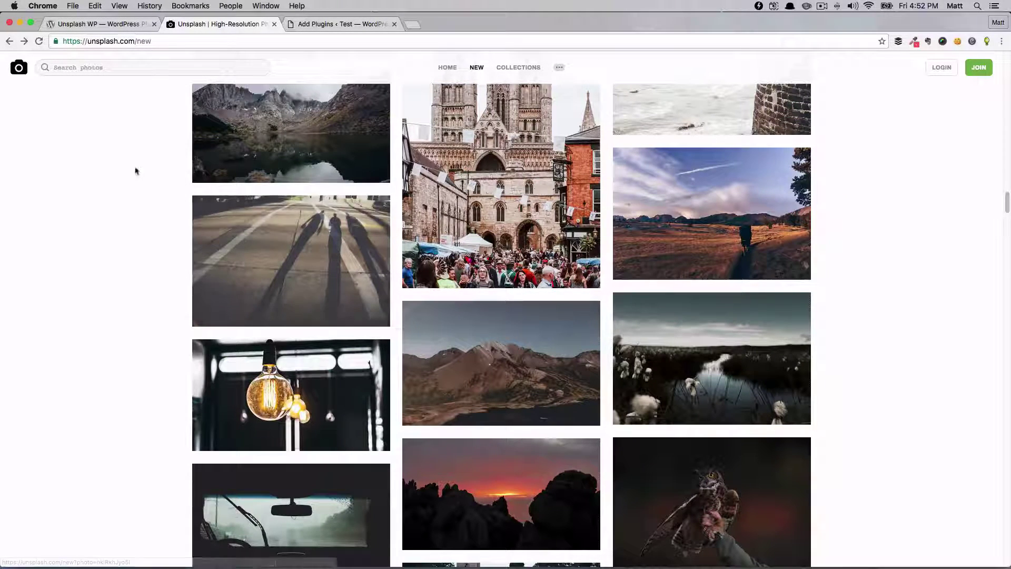
{"action": "scroll", "coordinate": [230, 156], "scroll_direction": "up", "scroll_amount": 10}
{"action": "scroll", "coordinate": [230, 157], "scroll_direction": "up", "scroll_amount": 3}
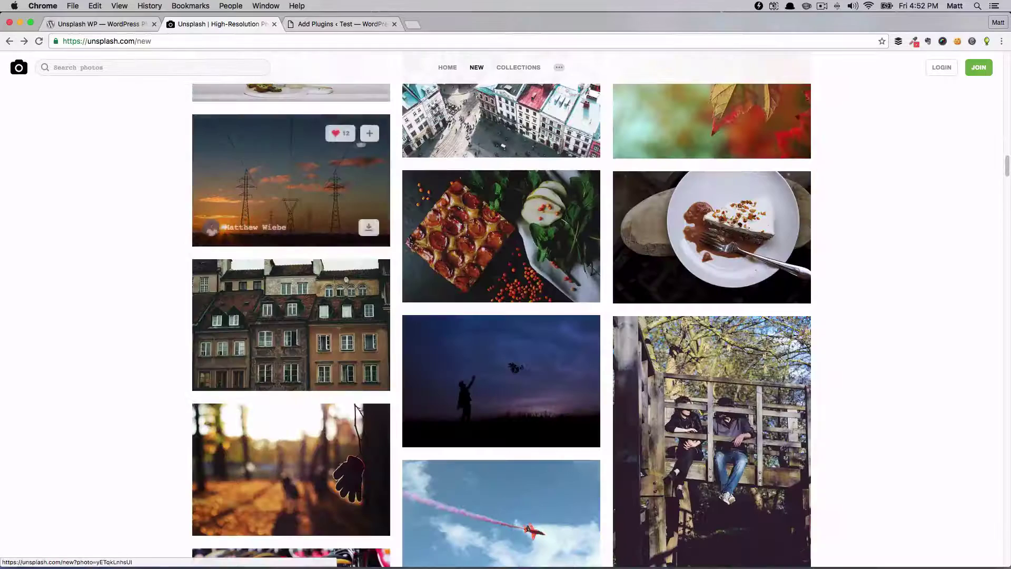
- Search Add Plugins for 'unsplash wp', then install and activate the Unsplash WP plugin
{"action": "left_click", "coordinate": [330, 27]}
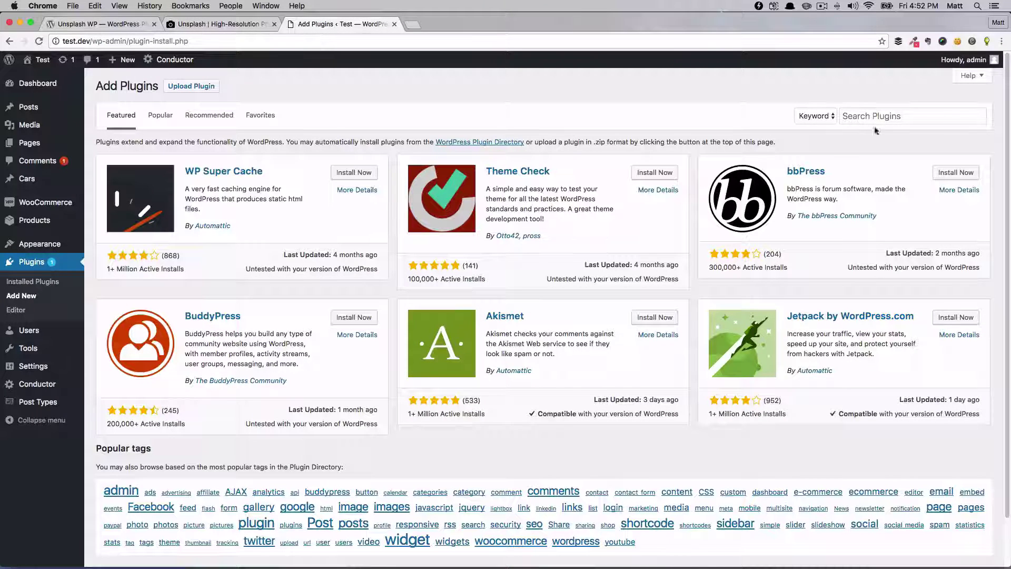
{"action": "left_click", "coordinate": [874, 117]}
{"action": "type", "text": "unsplas"}
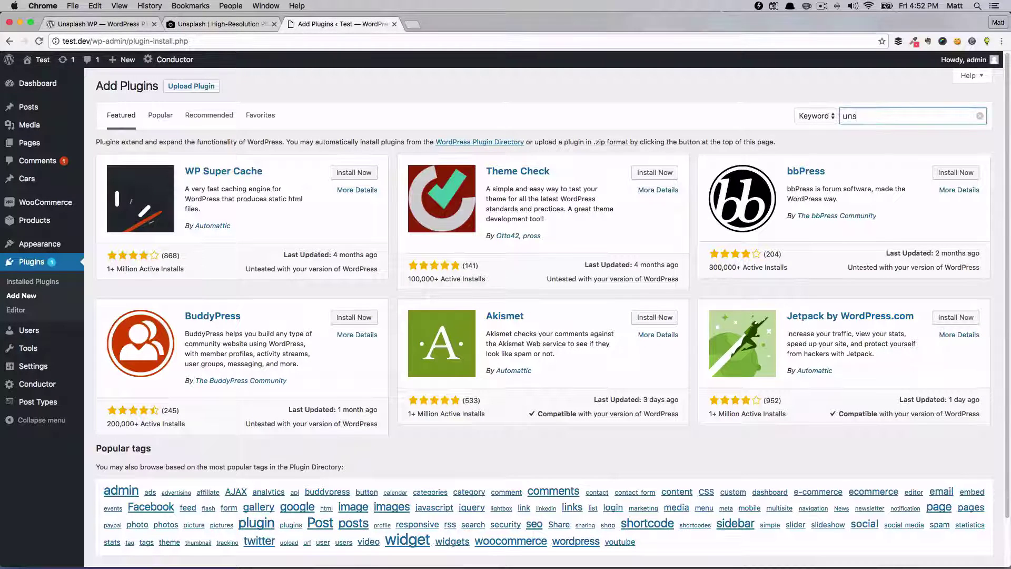
{"action": "key", "text": "BackSpace"}
{"action": "key", "text": "BackSpace"}
{"action": "key", "text": "BackSpace"}
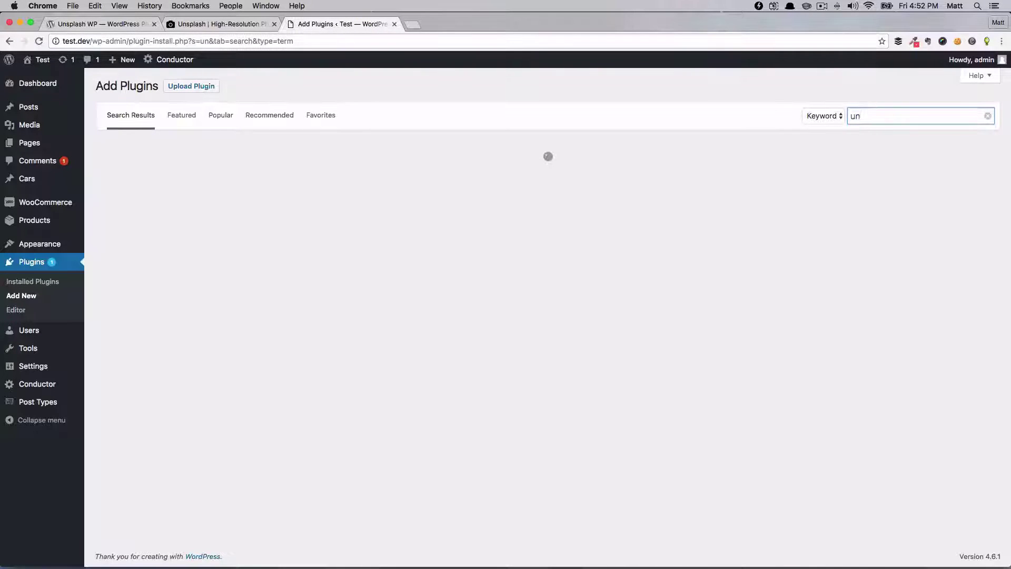
{"action": "type", "text": "splash wp"}
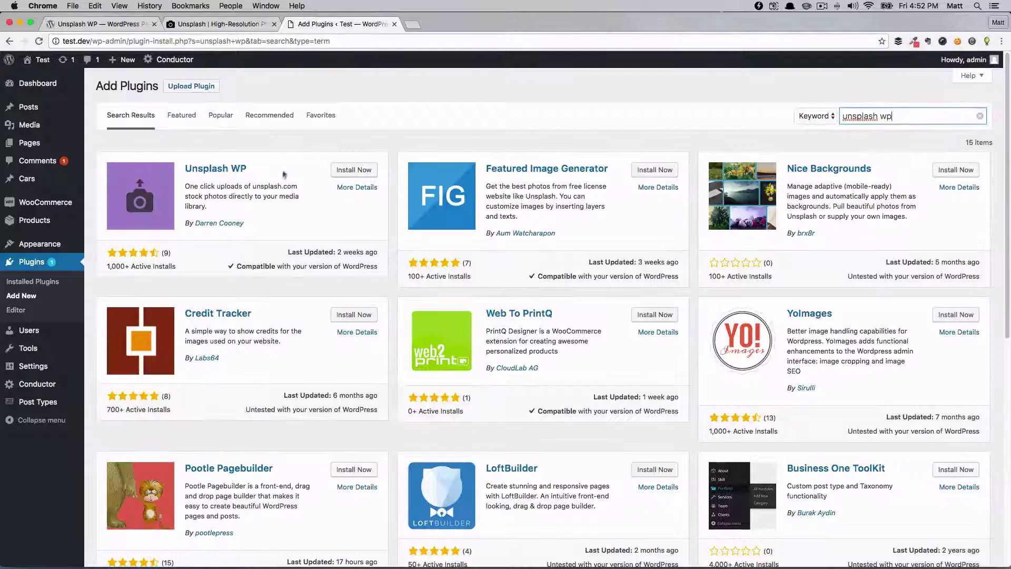
{"action": "left_click", "coordinate": [352, 170]}
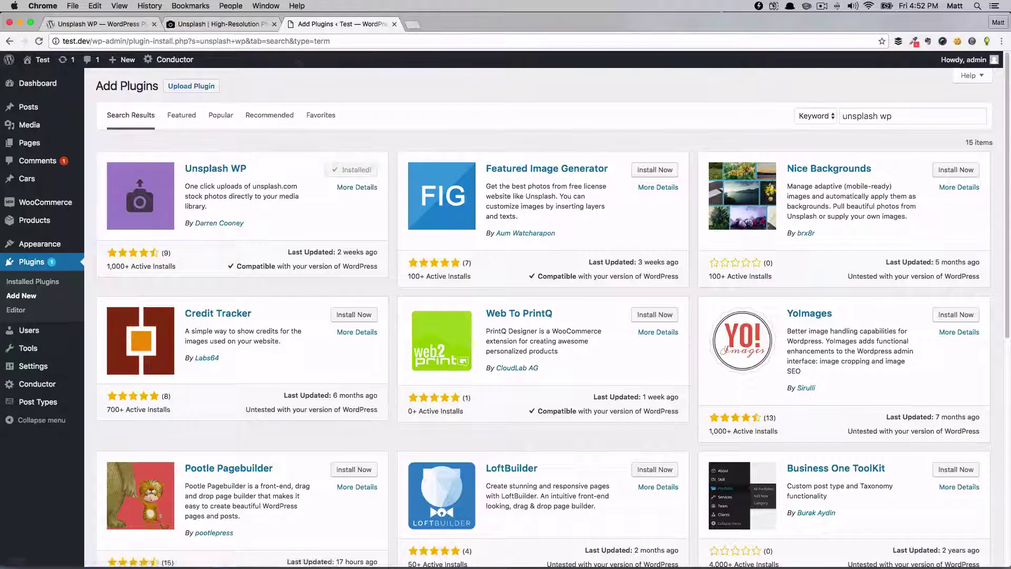
{"action": "left_click", "coordinate": [358, 170]}
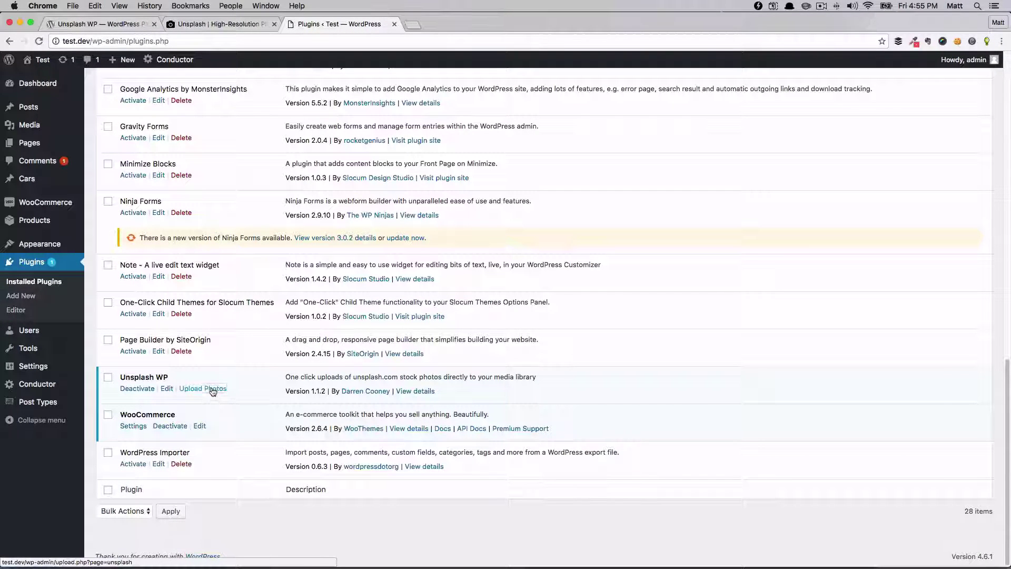
- Open Unsplash WP's Upload Photos page and upload the cyclist photo to the media library
{"action": "left_click", "coordinate": [213, 390]}
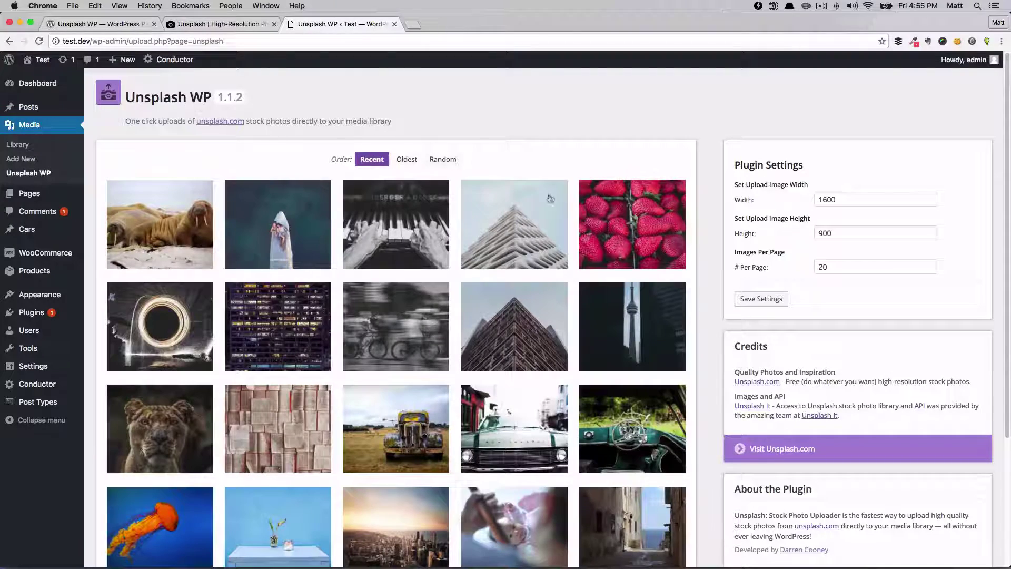
{"action": "scroll", "coordinate": [289, 295], "scroll_direction": "down", "scroll_amount": 1}
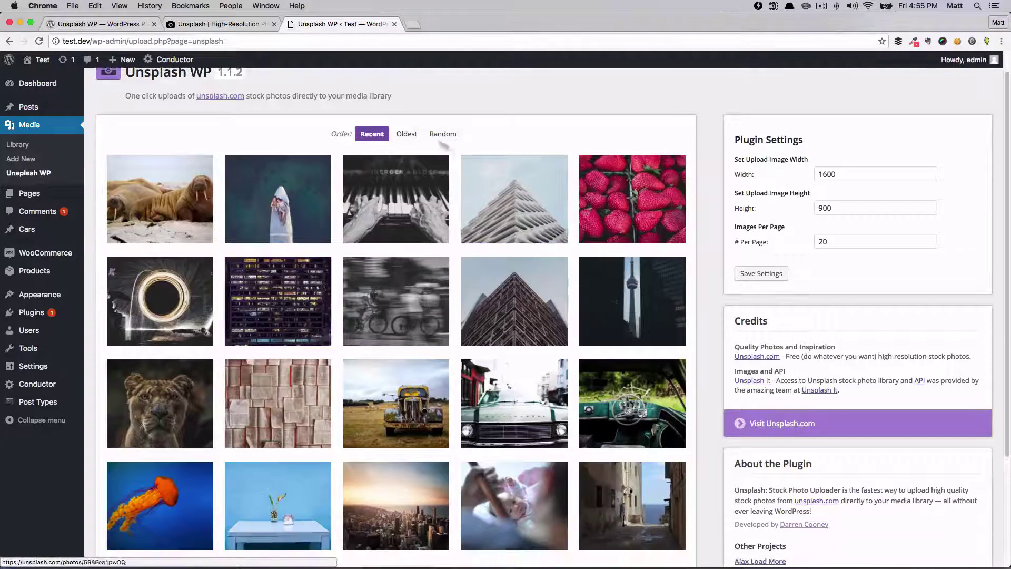
{"action": "scroll", "coordinate": [423, 252], "scroll_direction": "down", "scroll_amount": 5}
{"action": "scroll", "coordinate": [426, 282], "scroll_direction": "up", "scroll_amount": 6}
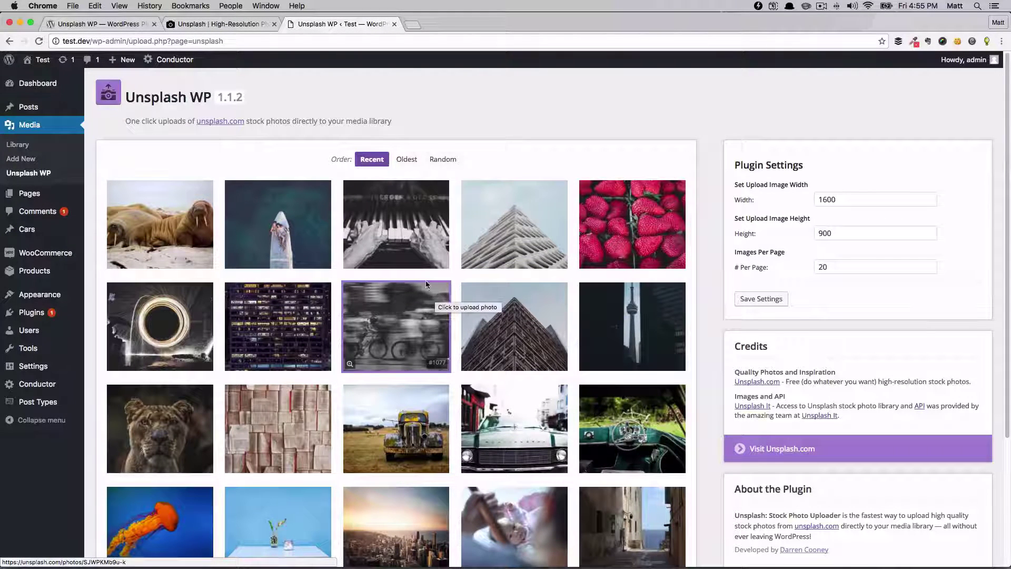
{"action": "left_click", "coordinate": [410, 287]}
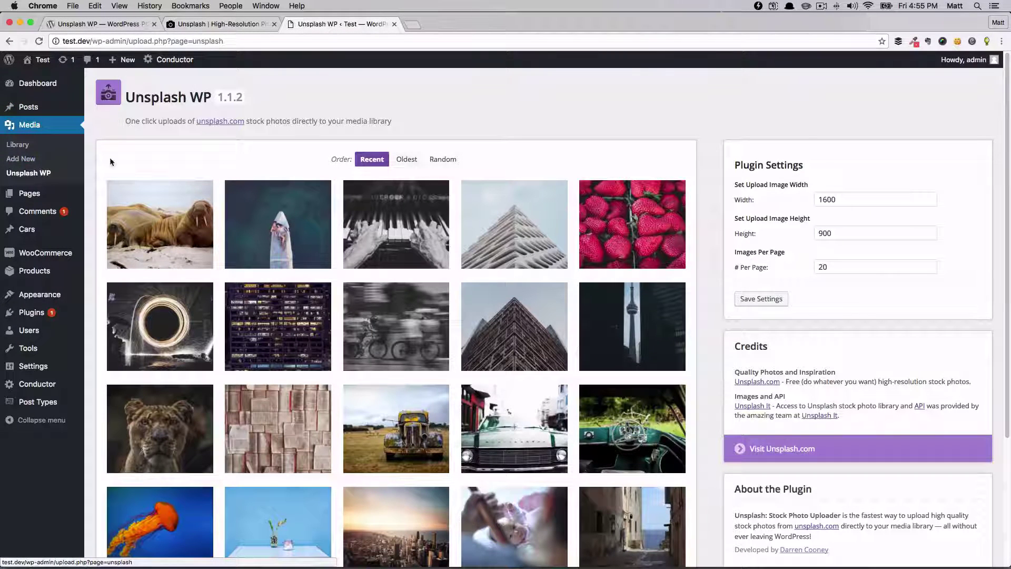
{"action": "scroll", "coordinate": [394, 226], "scroll_direction": "down", "scroll_amount": 3}
{"action": "scroll", "coordinate": [394, 252], "scroll_direction": "up", "scroll_amount": 1}
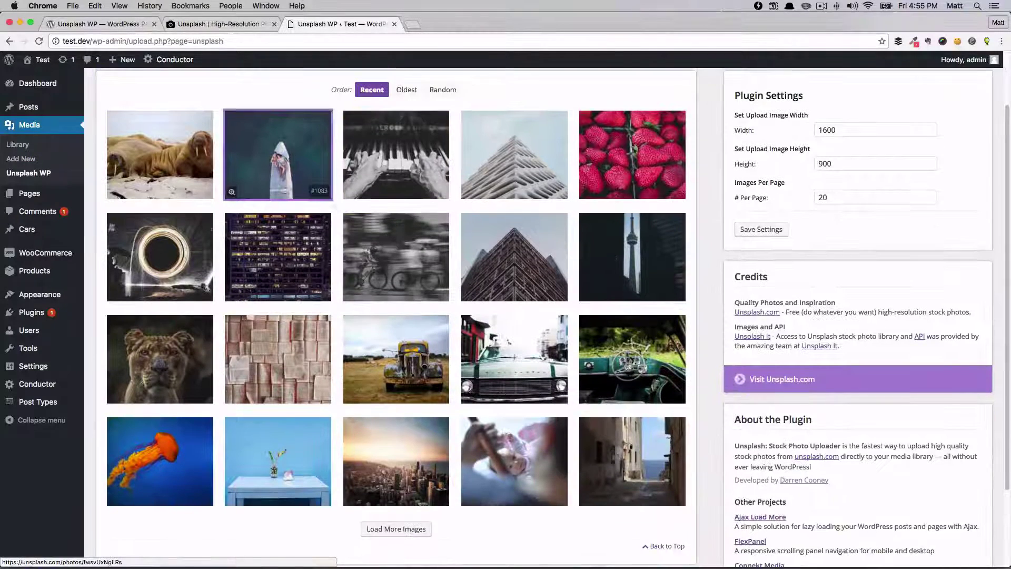
{"action": "left_click", "coordinate": [90, 25]}
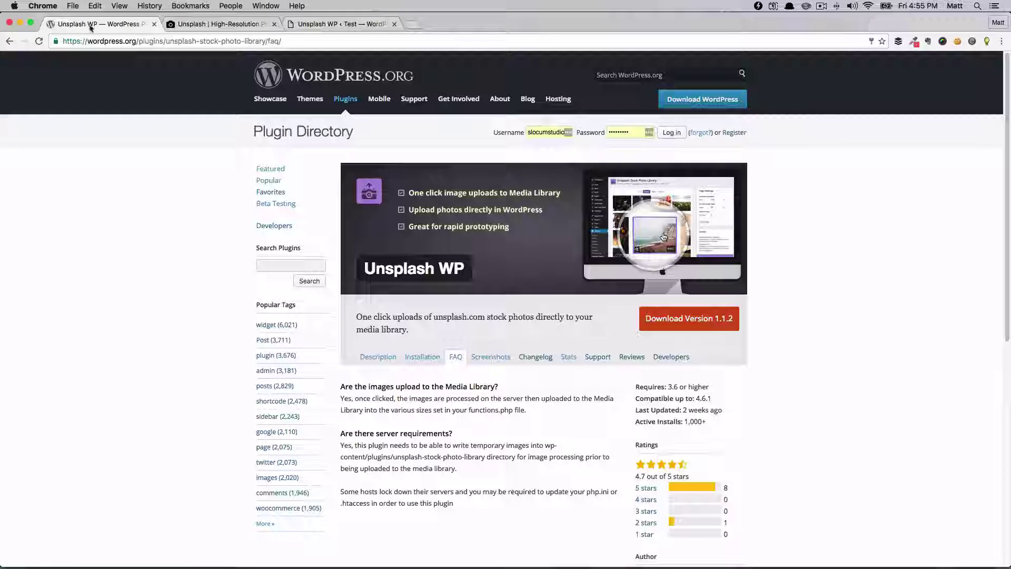
{"action": "left_click", "coordinate": [385, 358]}
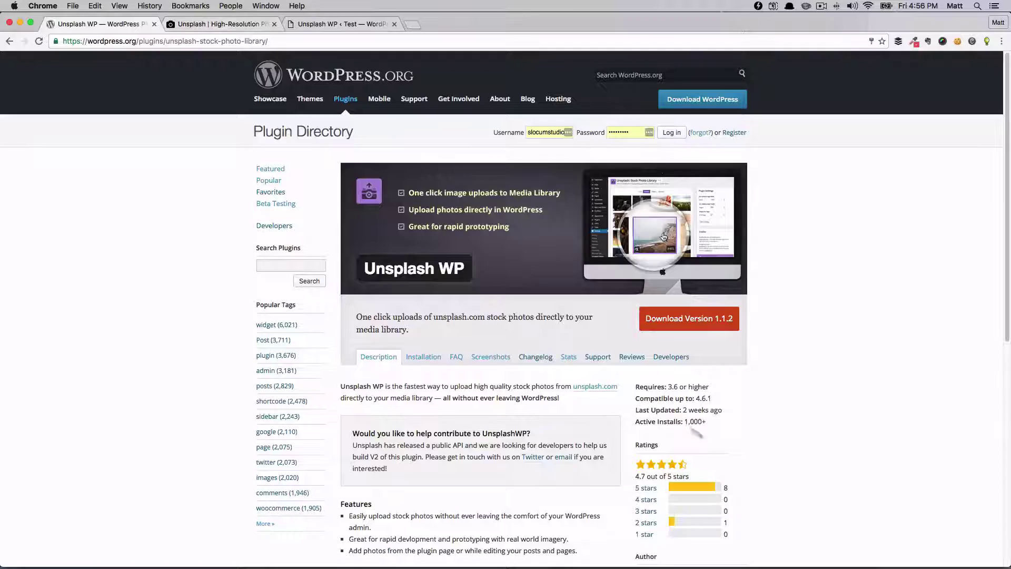
{"action": "scroll", "coordinate": [454, 389], "scroll_direction": "down", "scroll_amount": 1}
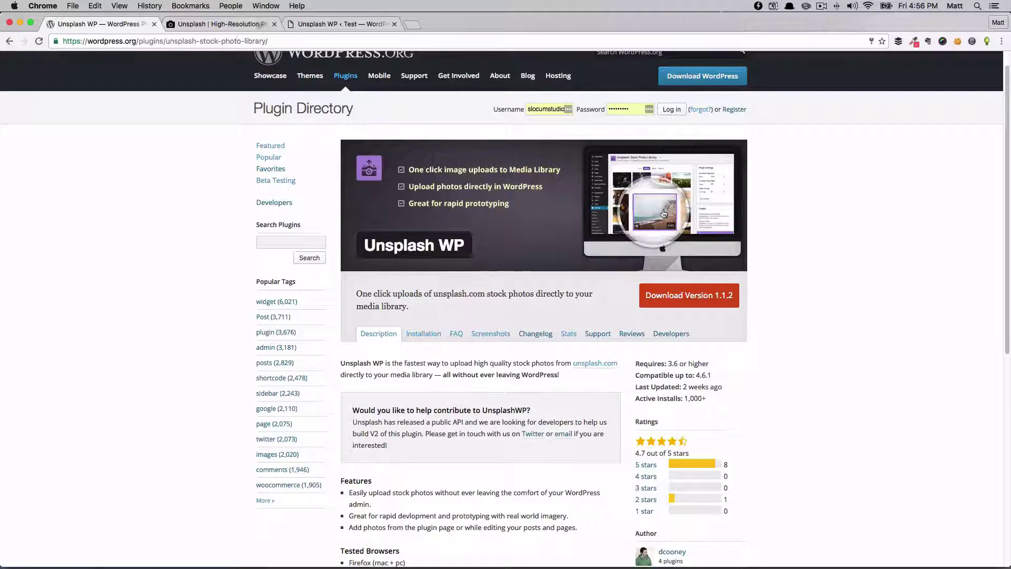
{"action": "left_click", "coordinate": [337, 23]}
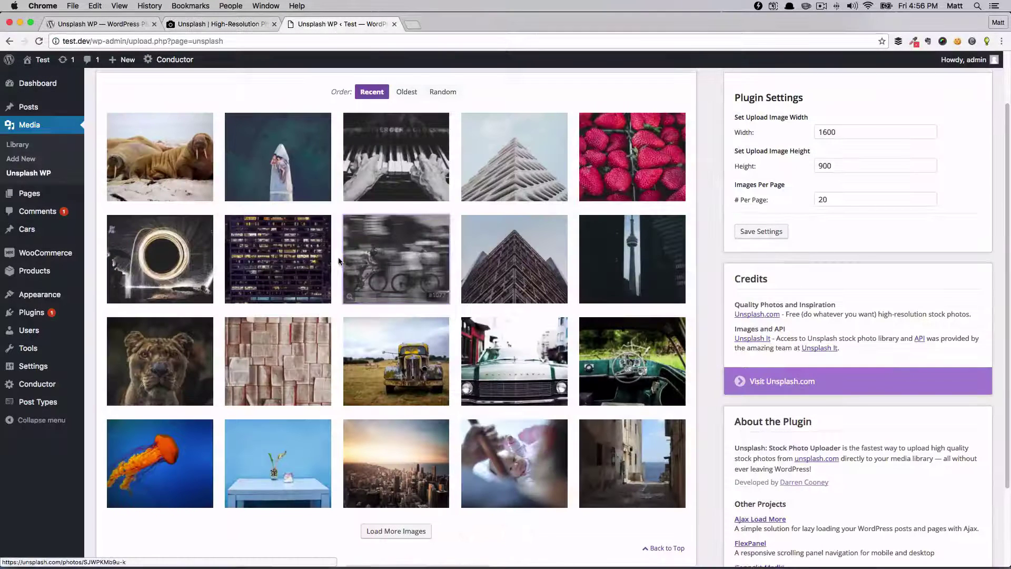
- Scroll through the 20 recent photos listed on the Unsplash WP page
{"action": "scroll", "coordinate": [338, 260], "scroll_direction": "up", "scroll_amount": 1}
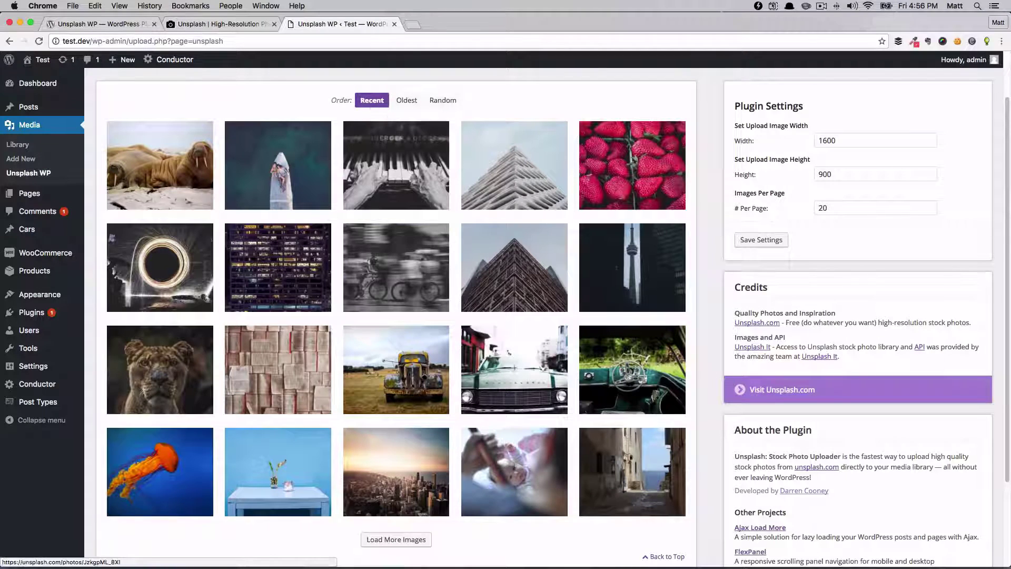
{"action": "scroll", "coordinate": [369, 263], "scroll_direction": "up", "scroll_amount": 3}
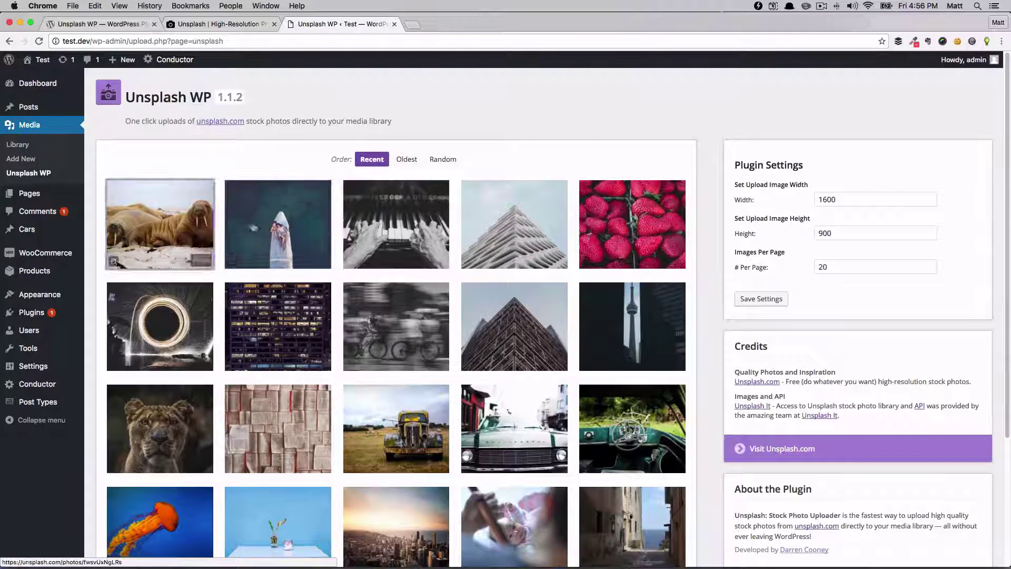
{"action": "scroll", "coordinate": [242, 392], "scroll_direction": "down", "scroll_amount": 5}
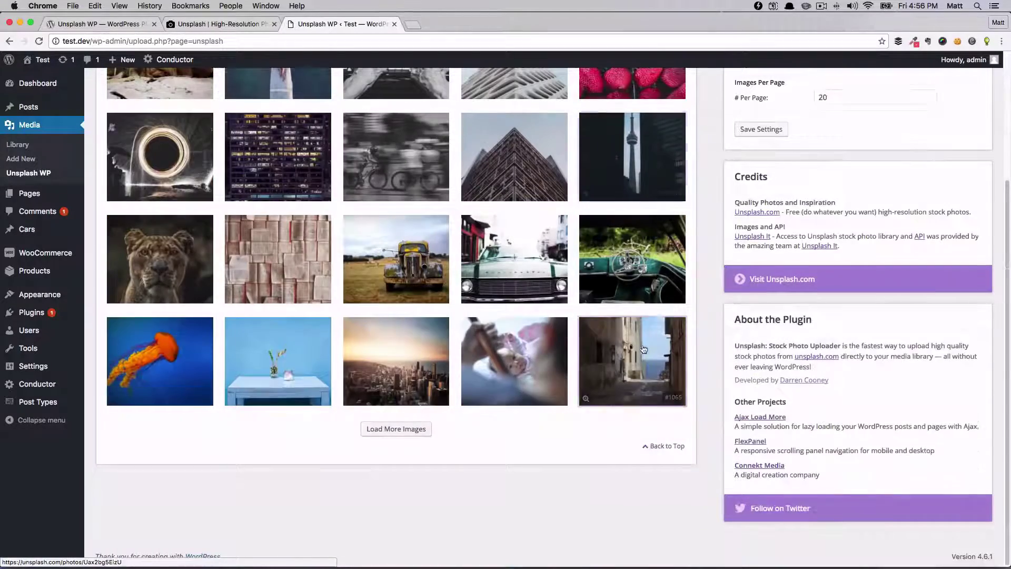
- Browse the Unsplash New photos grid, then return to the 'Unsplash WP ‹ Test' tab
{"action": "left_click", "coordinate": [210, 21]}
{"action": "scroll", "coordinate": [387, 206], "scroll_direction": "up", "scroll_amount": 20}
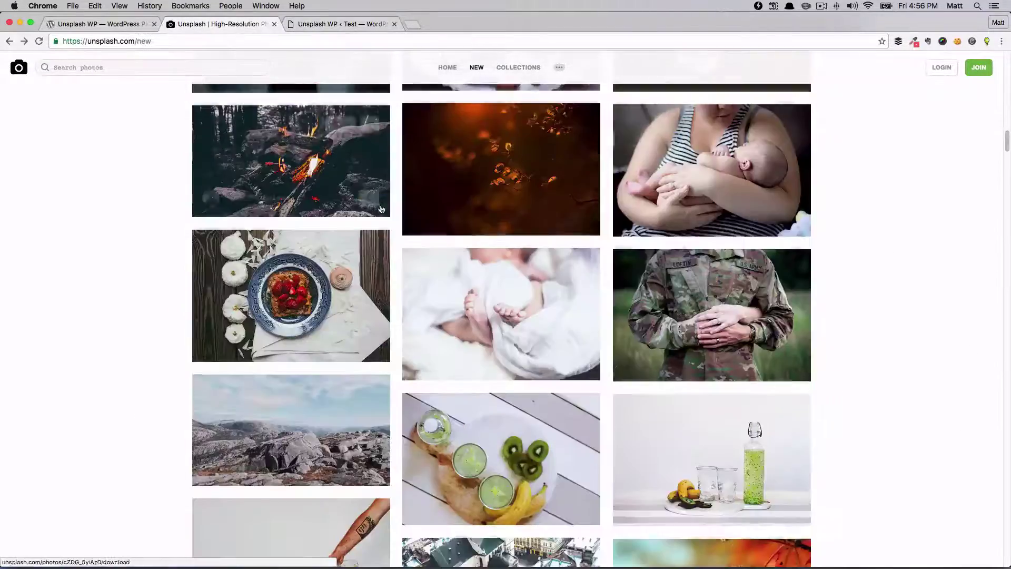
{"action": "scroll", "coordinate": [386, 205], "scroll_direction": "down", "scroll_amount": 20}
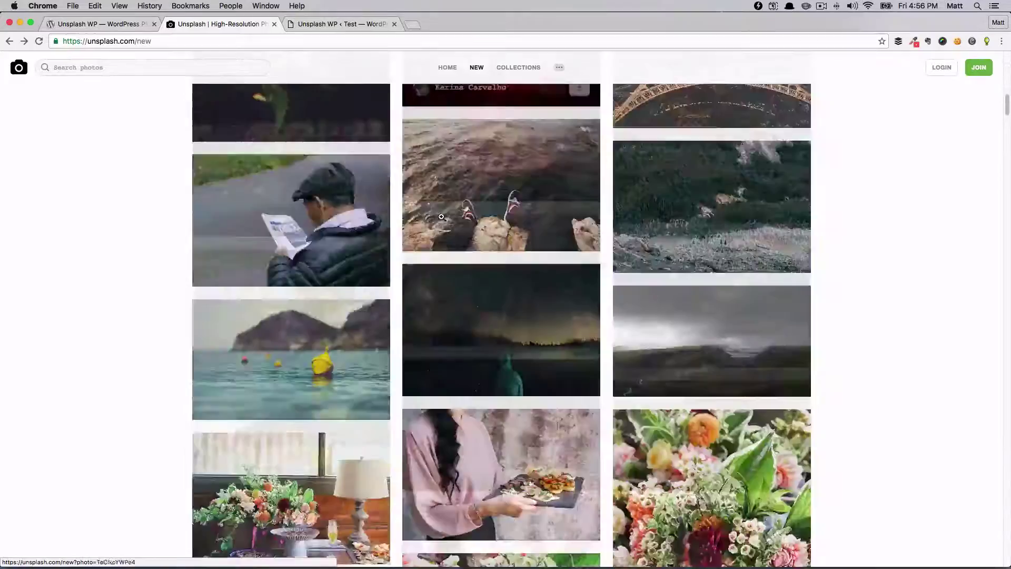
{"action": "scroll", "coordinate": [438, 194], "scroll_direction": "up", "scroll_amount": 1}
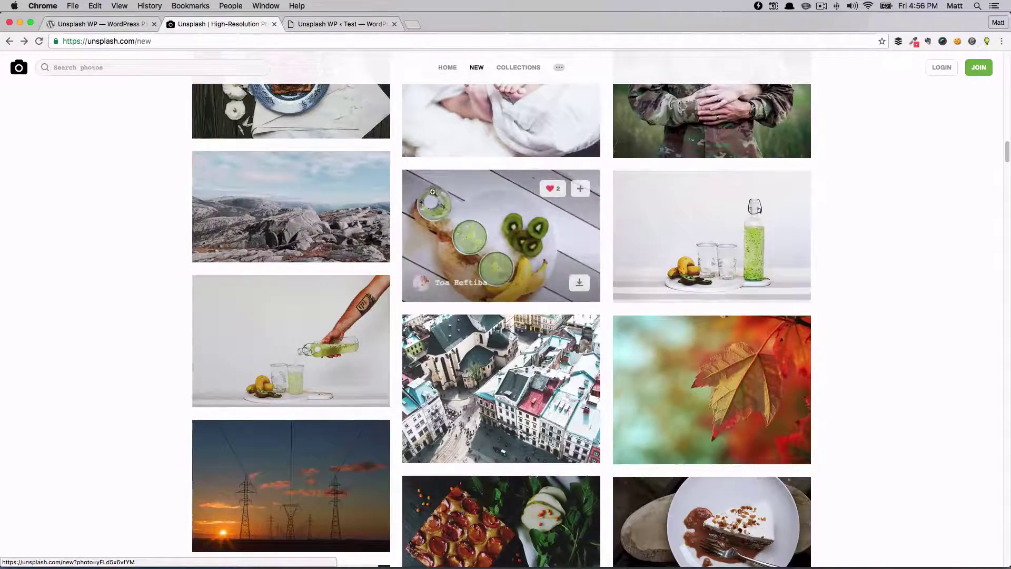
{"action": "left_click", "coordinate": [355, 23]}
{"action": "scroll", "coordinate": [395, 221], "scroll_direction": "up", "scroll_amount": 5}
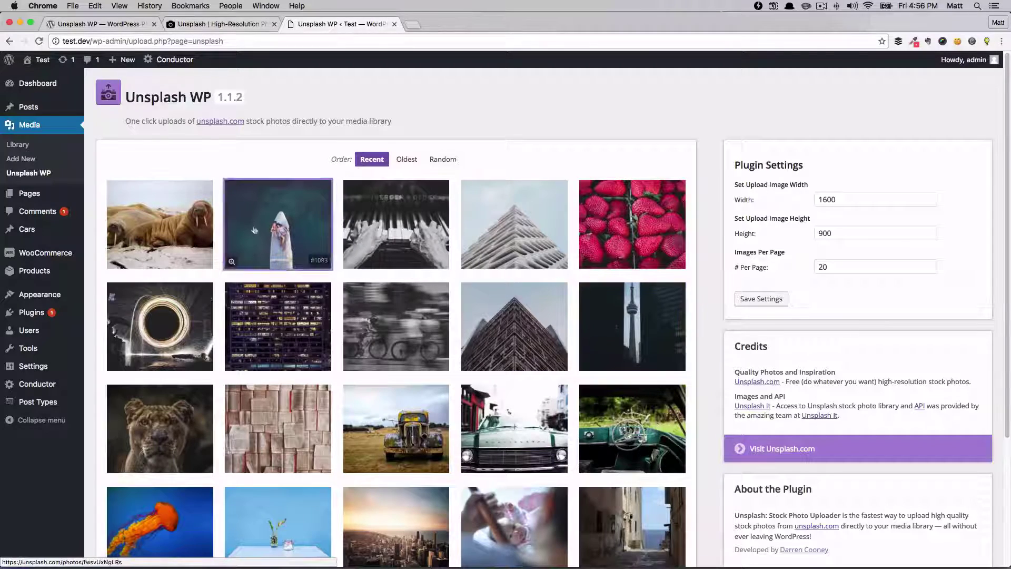
- Load more images in Unsplash WP and upload the blue ocean wave photo
{"action": "scroll", "coordinate": [540, 302], "scroll_direction": "down", "scroll_amount": 2}
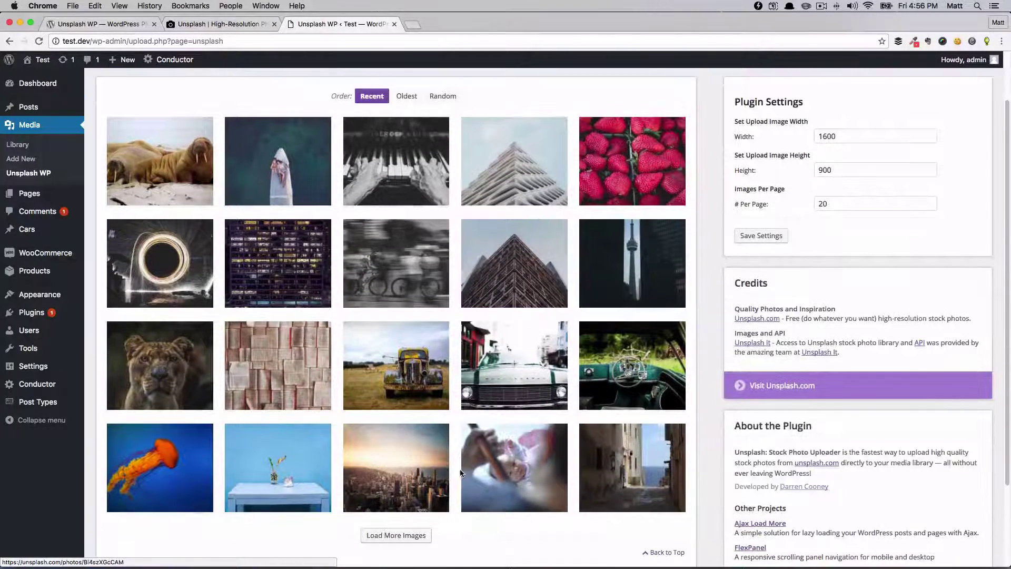
{"action": "left_click", "coordinate": [414, 537]}
{"action": "scroll", "coordinate": [491, 399], "scroll_direction": "down", "scroll_amount": 10}
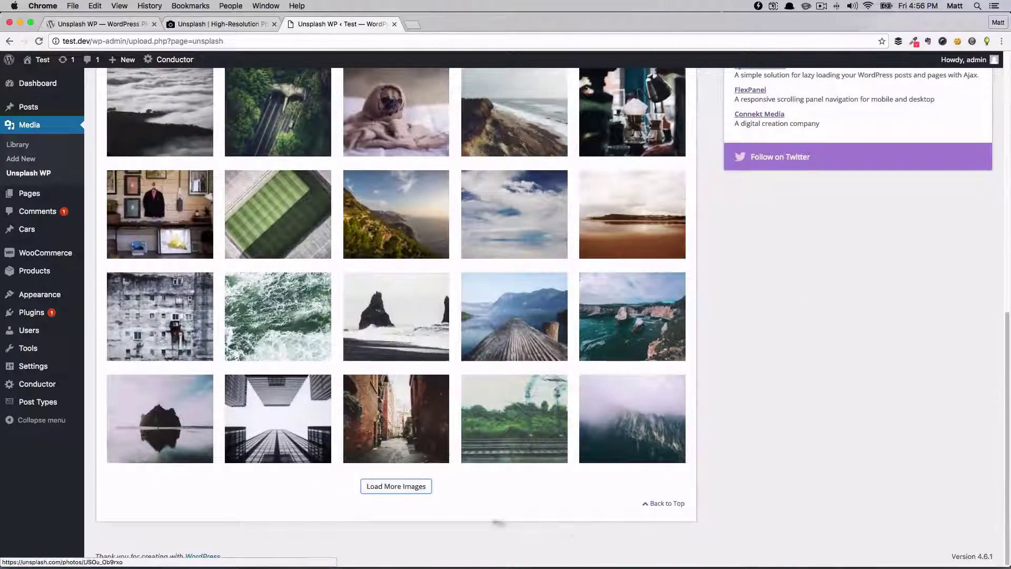
{"action": "left_click", "coordinate": [396, 486]}
{"action": "scroll", "coordinate": [402, 492], "scroll_direction": "down", "scroll_amount": 2}
{"action": "scroll", "coordinate": [504, 467], "scroll_direction": "down", "scroll_amount": 3}
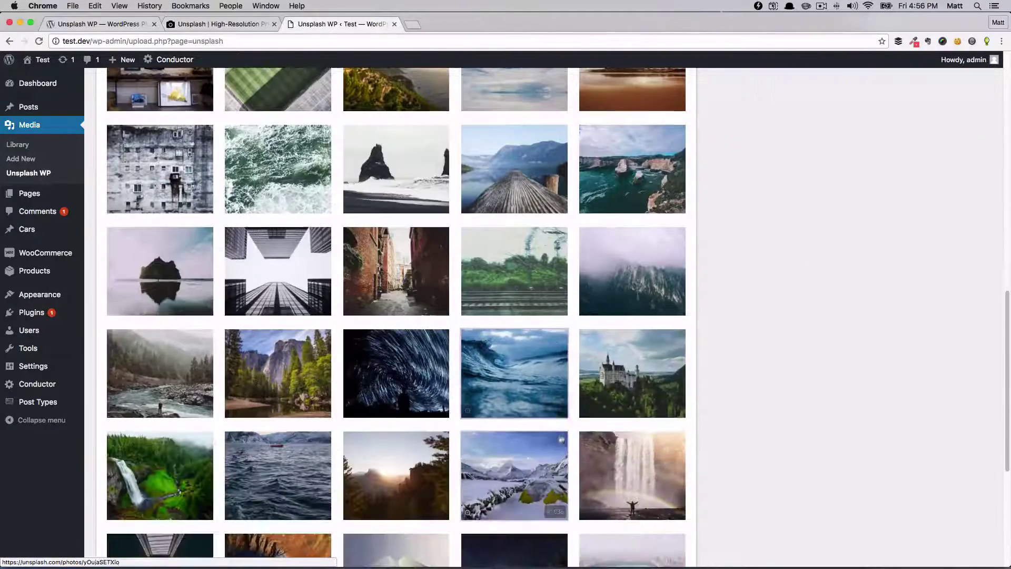
{"action": "left_click", "coordinate": [504, 363]}
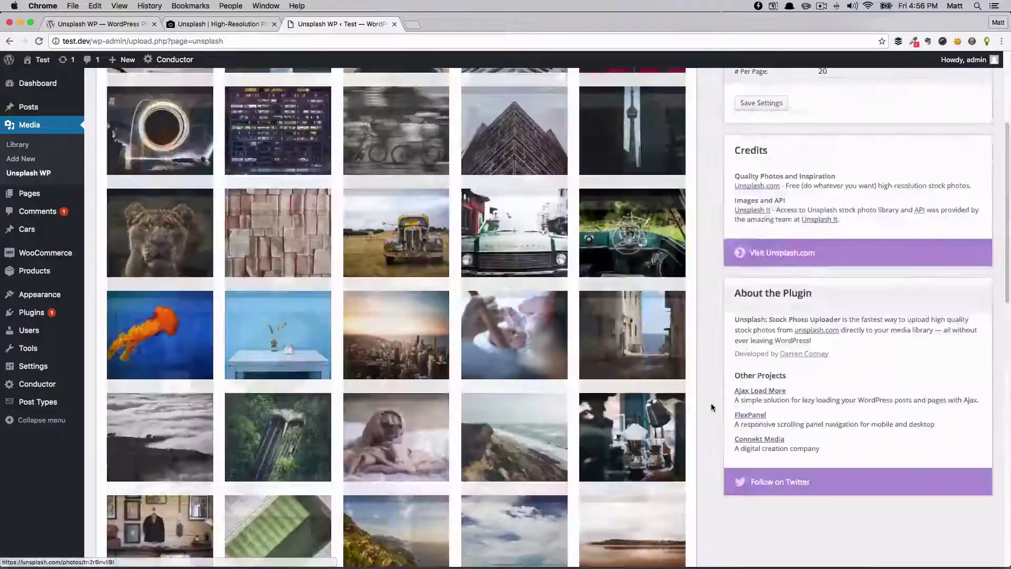
- Review the updated photo list and go to Media > Library
{"action": "scroll", "coordinate": [713, 404], "scroll_direction": "up", "scroll_amount": 5}
{"action": "scroll", "coordinate": [548, 477], "scroll_direction": "down", "scroll_amount": 15}
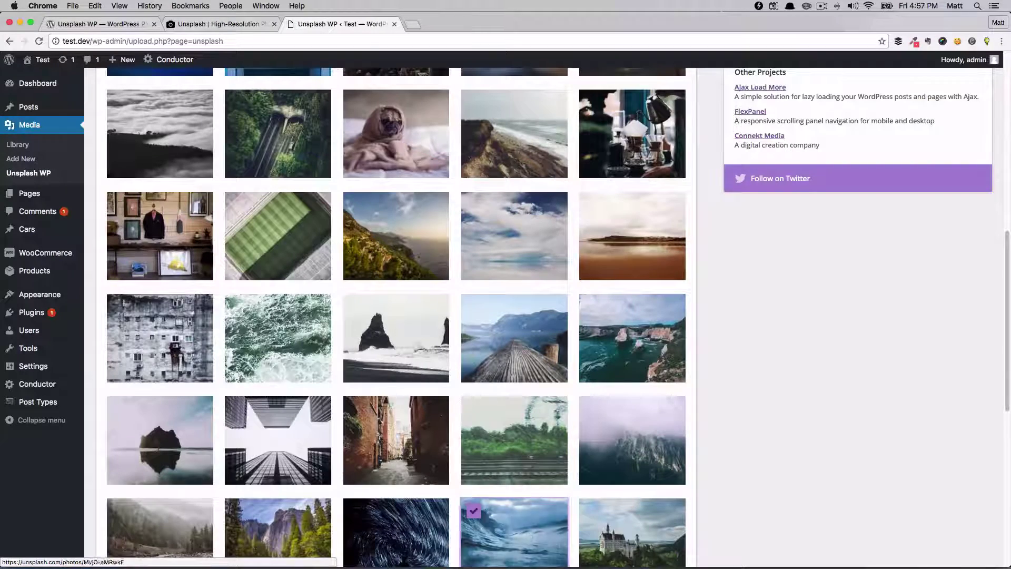
{"action": "scroll", "coordinate": [515, 497], "scroll_direction": "down", "scroll_amount": 5}
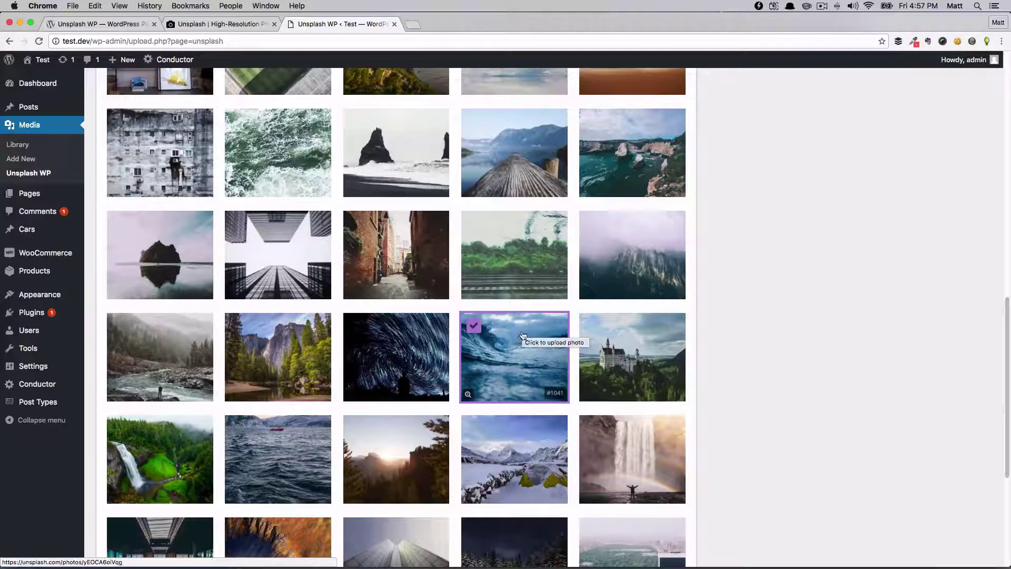
{"action": "scroll", "coordinate": [316, 264], "scroll_direction": "up", "scroll_amount": 6}
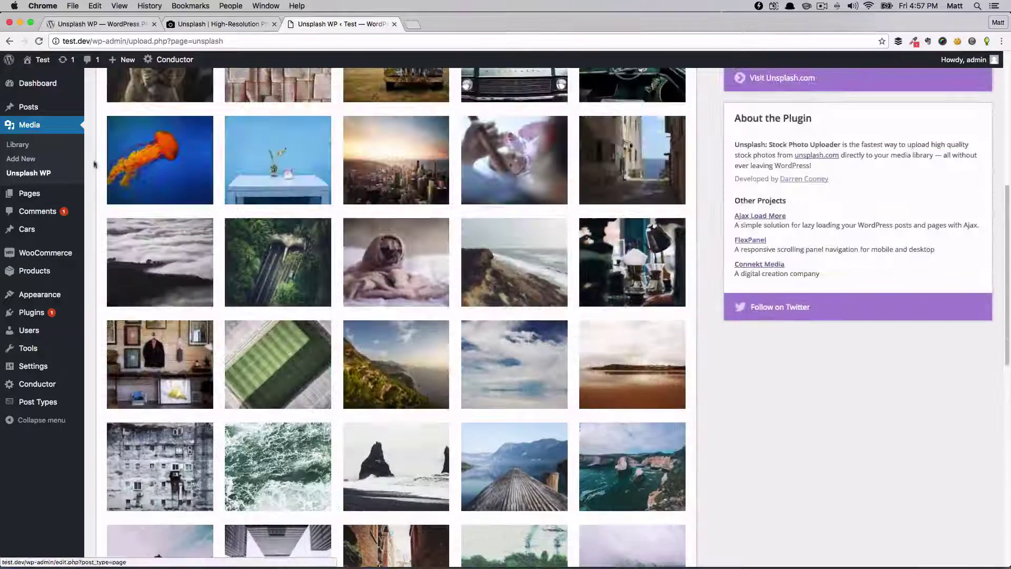
{"action": "left_click", "coordinate": [24, 150]}
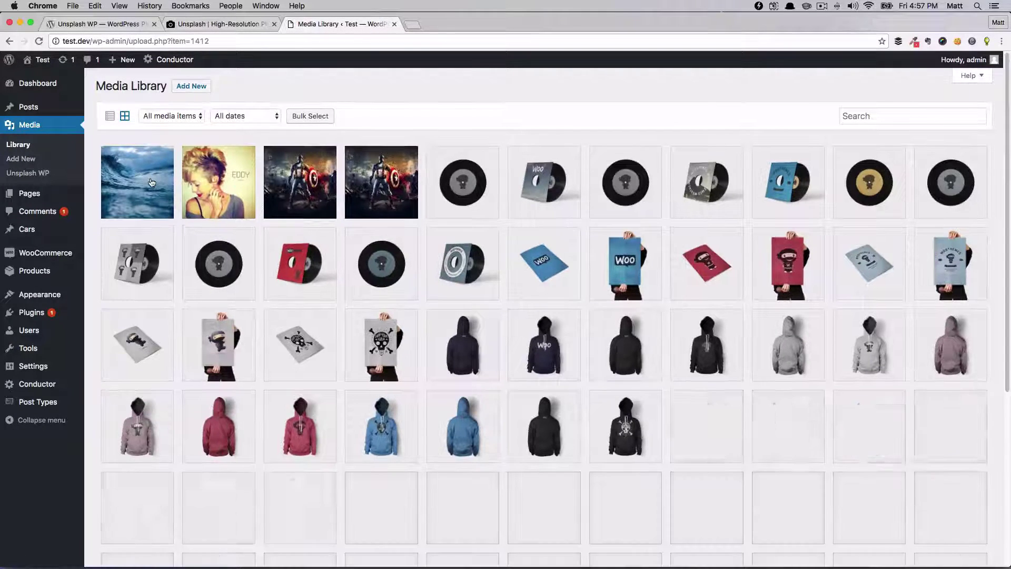
- Inspect the wave photo's attachment details (1600 × 900, 170 KB), then close them
{"action": "left_click", "coordinate": [151, 182]}
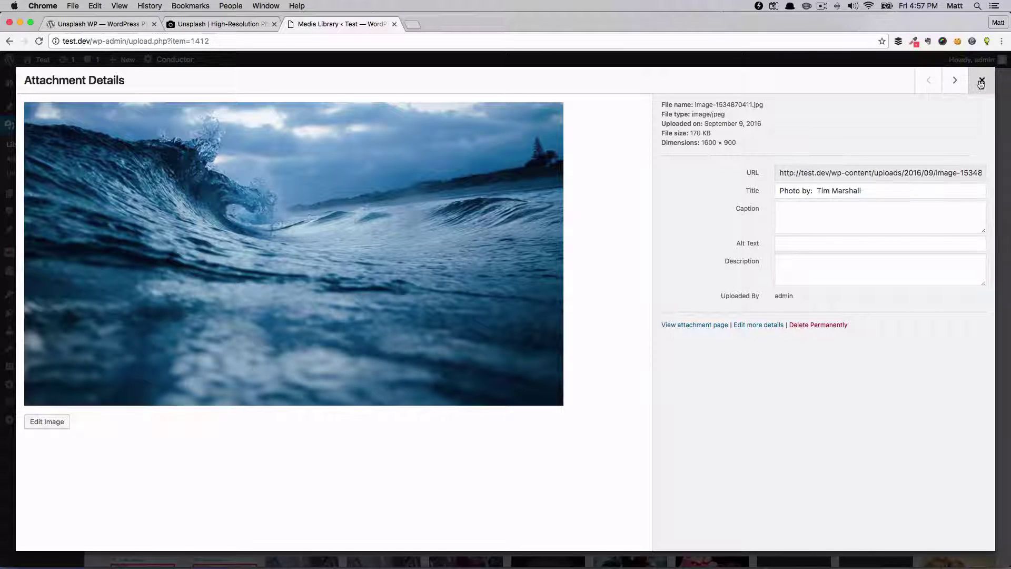
{"action": "left_click", "coordinate": [221, 24]}
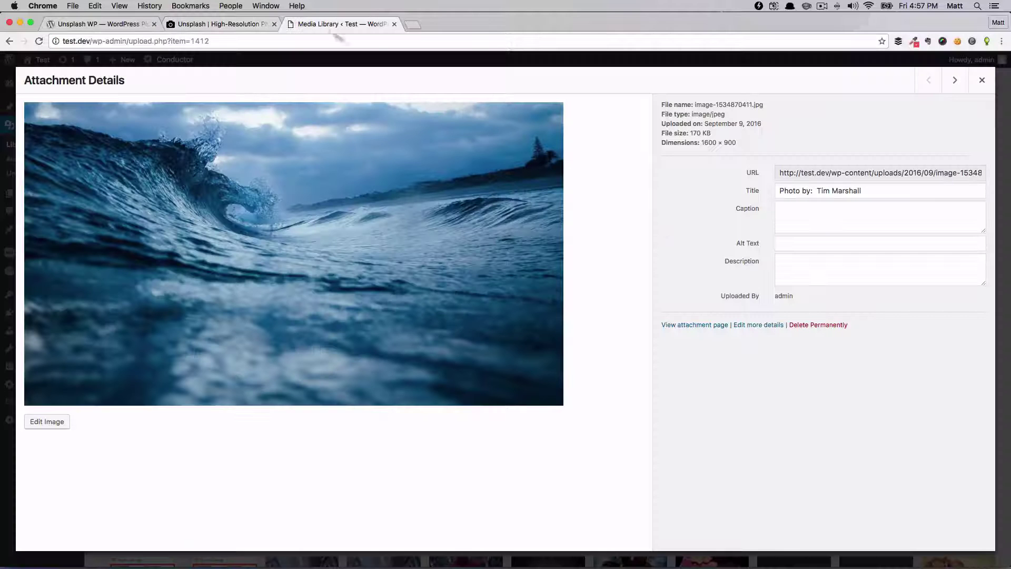
{"action": "key", "text": "ctrl+Tab"}
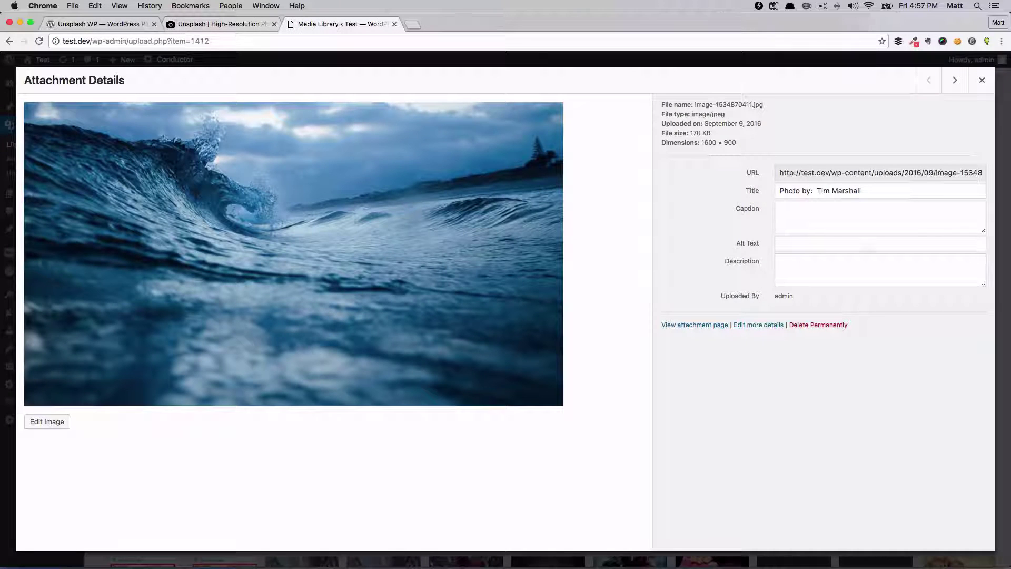
{"action": "left_click", "coordinate": [981, 80]}
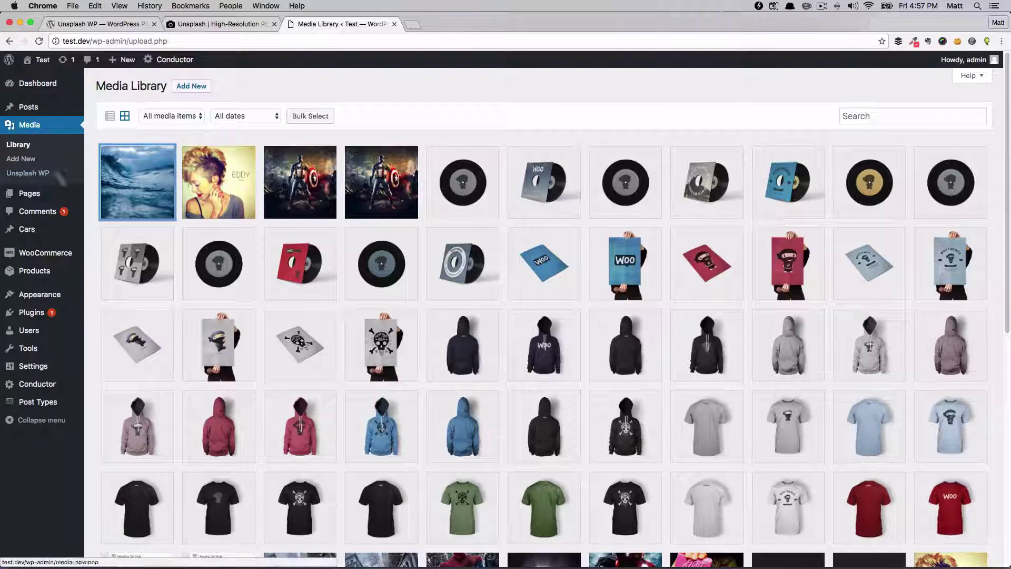
- Open 'Hello world!' from All Posts and delete the leftover shortcode line
{"action": "mouse_move", "coordinate": [38, 110]}
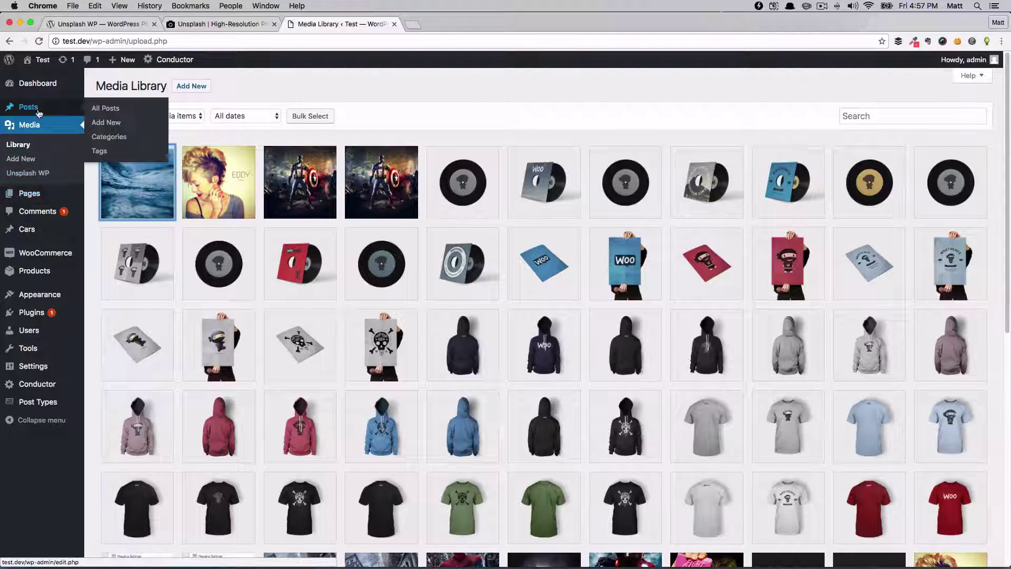
{"action": "left_click", "coordinate": [126, 113]}
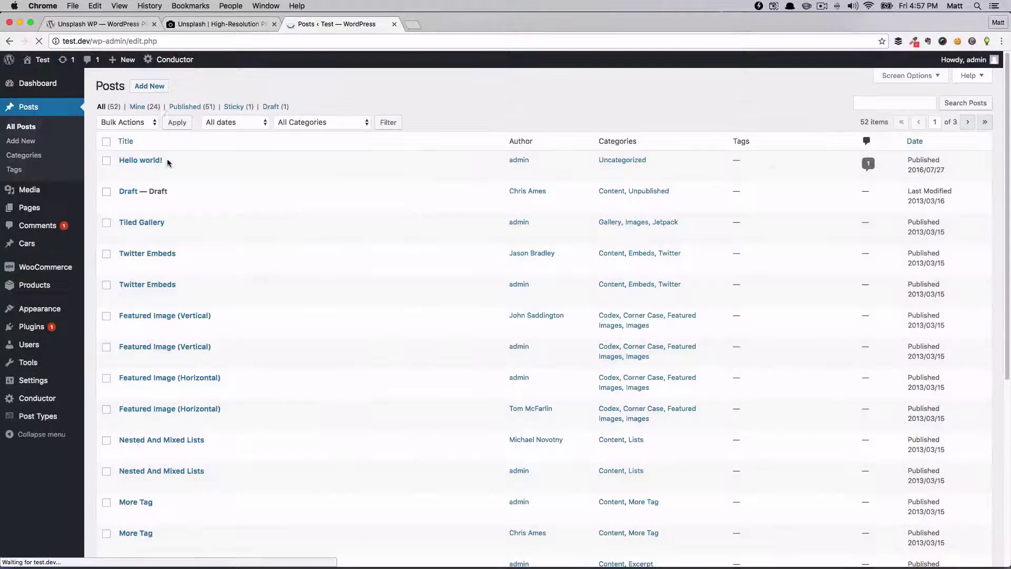
{"action": "mouse_move", "coordinate": [153, 166]}
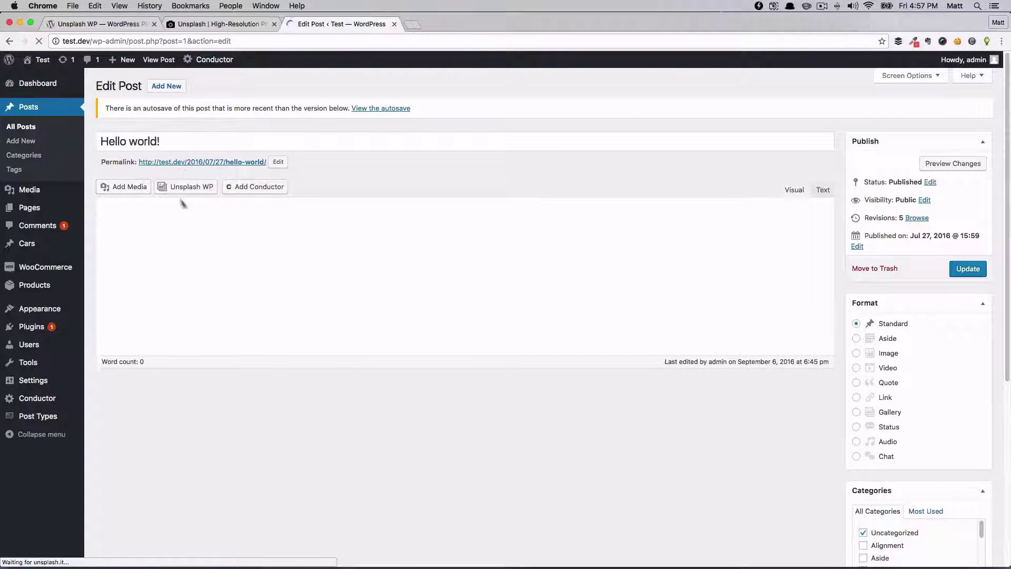
{"action": "left_click_drag", "start_coordinate": [349, 329], "coordinate": [117, 324]}
{"action": "key", "text": "BackSpace"}
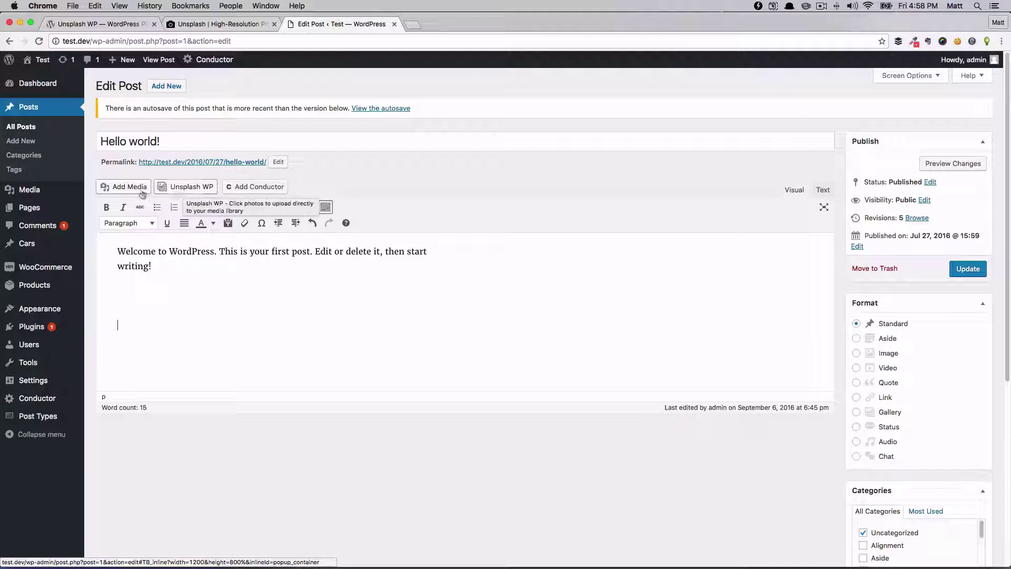
- Insert the ocean wave photo from the Media Library into the post and enlarge it
{"action": "left_click", "coordinate": [126, 186]}
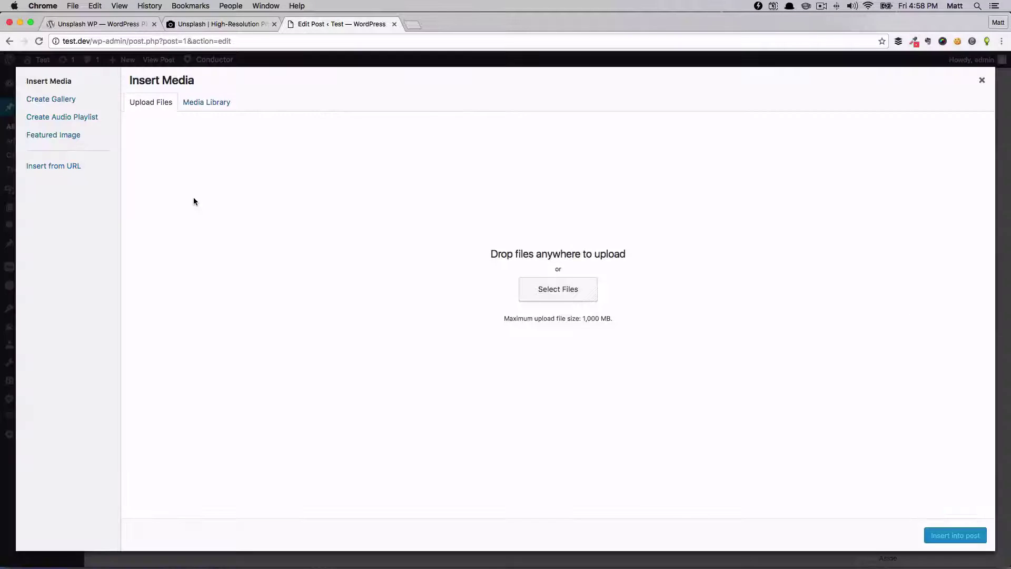
{"action": "left_click", "coordinate": [209, 103]}
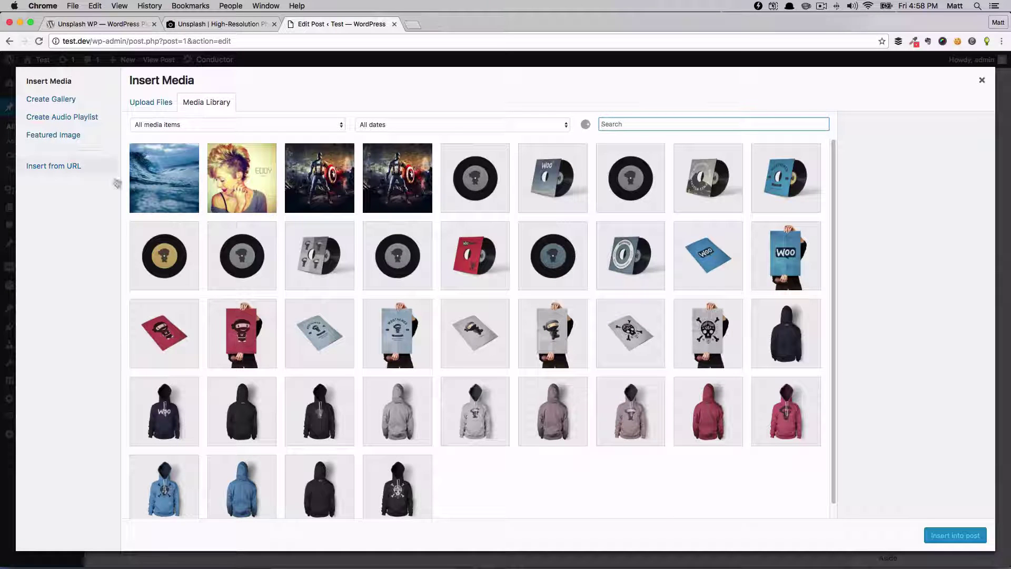
{"action": "left_click", "coordinate": [163, 178]}
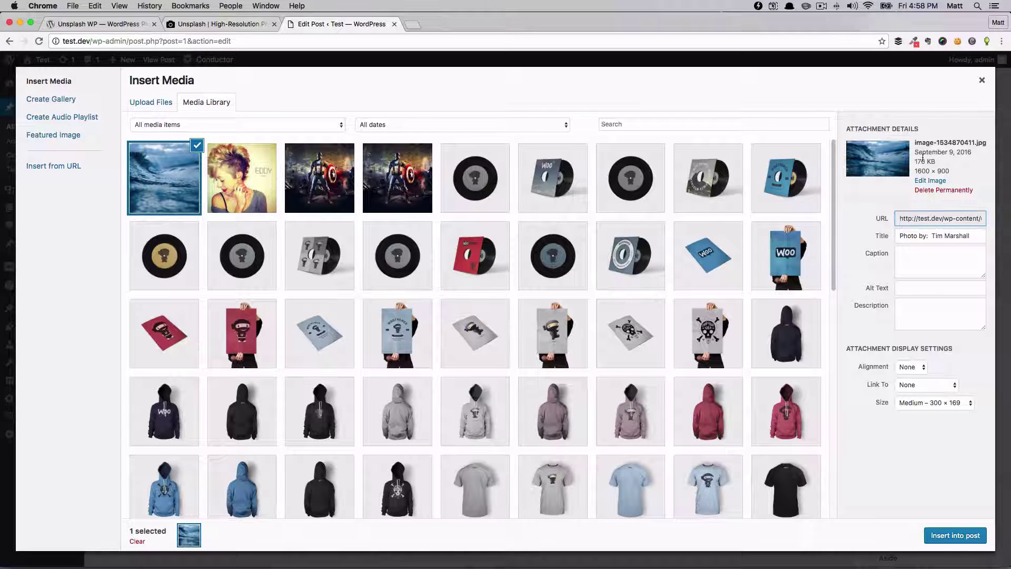
{"action": "left_click", "coordinate": [954, 535]}
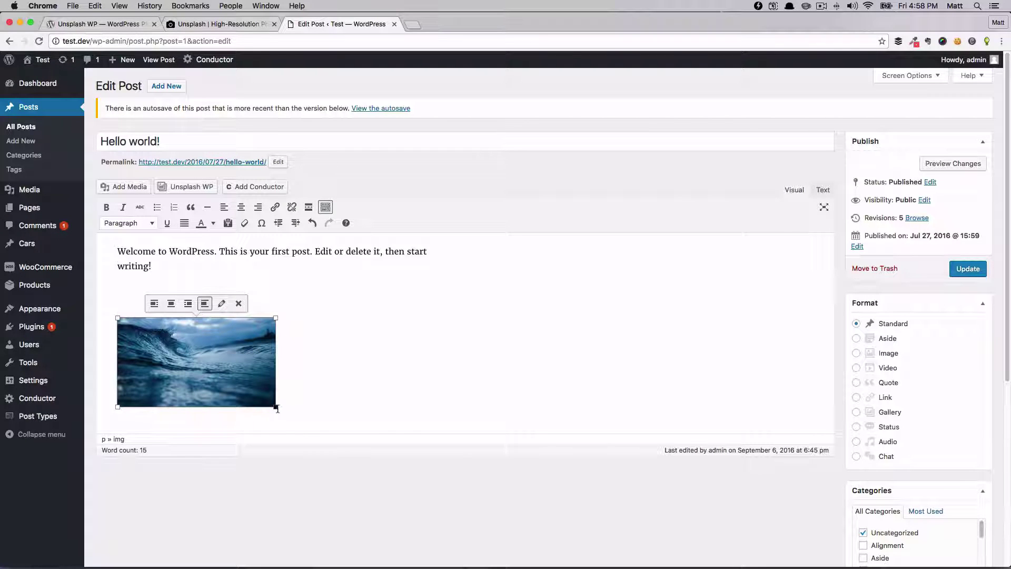
{"action": "left_click_drag", "start_coordinate": [277, 409], "coordinate": [332, 439]}
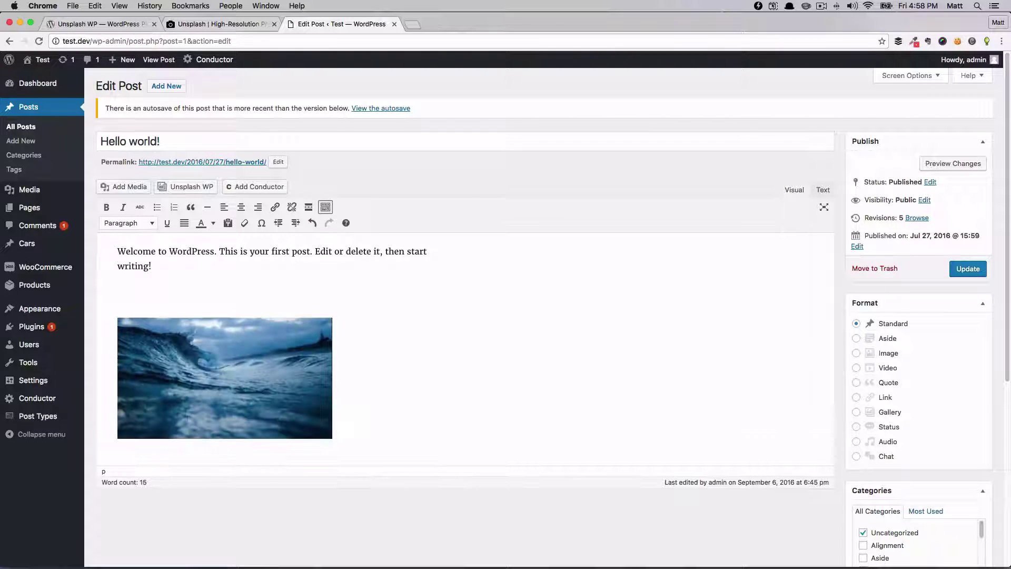
{"action": "left_click", "coordinate": [139, 289]}
- Open the Unsplash WP picker in the editor and load more photos
{"action": "left_click", "coordinate": [173, 191]}
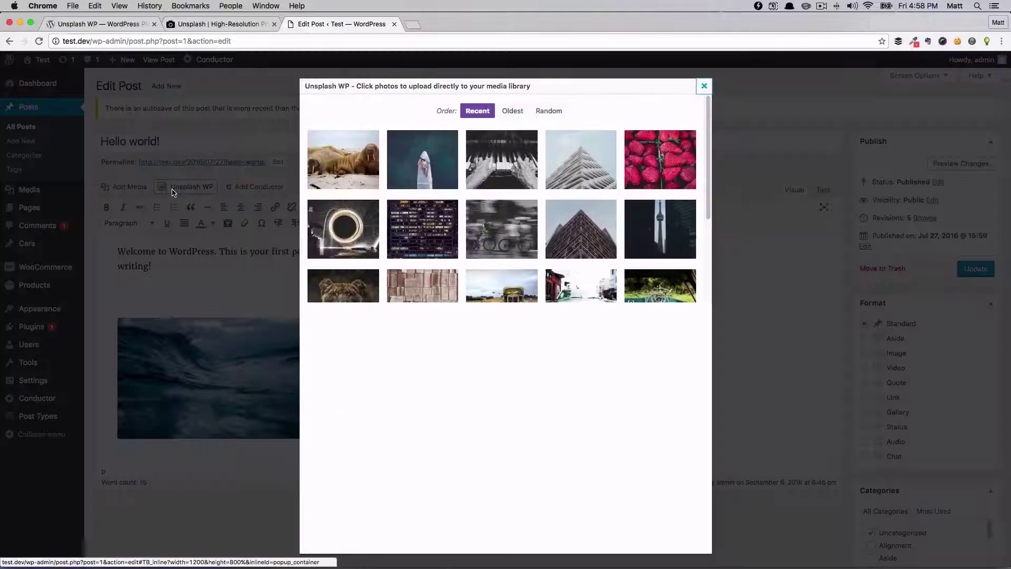
{"action": "scroll", "coordinate": [522, 320], "scroll_direction": "down", "scroll_amount": 5}
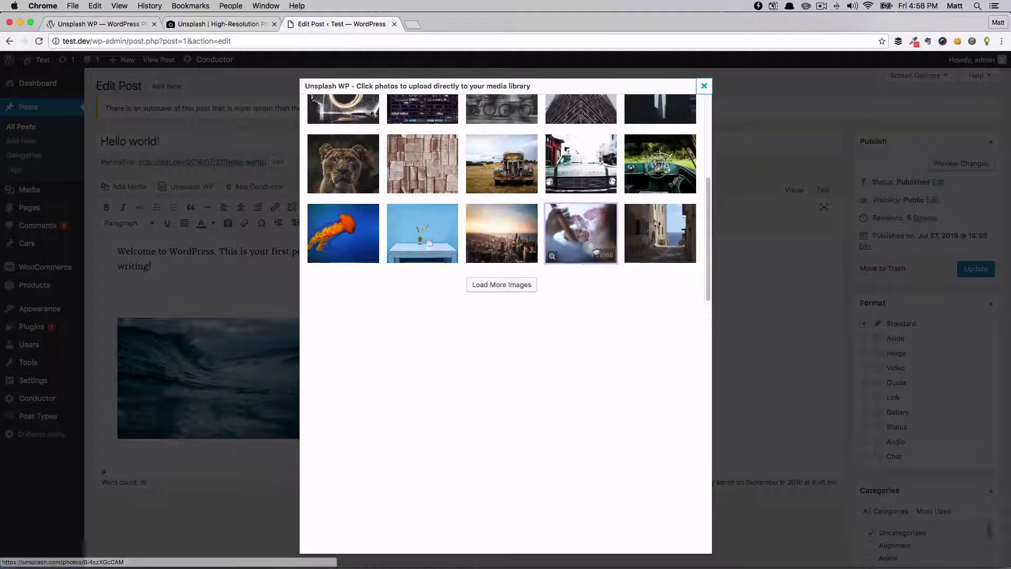
{"action": "left_click", "coordinate": [498, 284]}
{"action": "scroll", "coordinate": [521, 288], "scroll_direction": "up", "scroll_amount": 5}
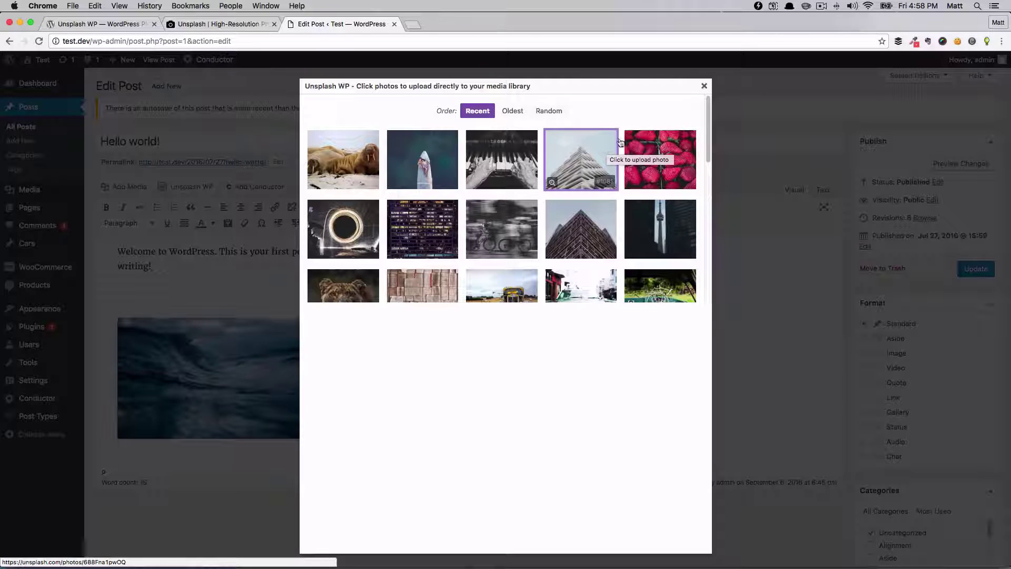
{"action": "left_click", "coordinate": [704, 86]}
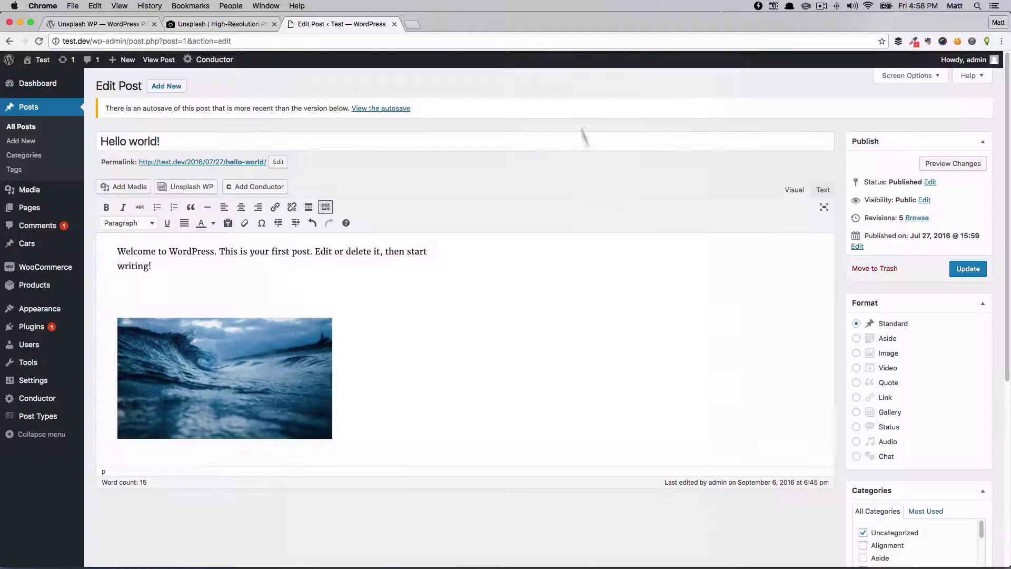
{"action": "scroll", "coordinate": [835, 451], "scroll_direction": "down", "scroll_amount": 10}
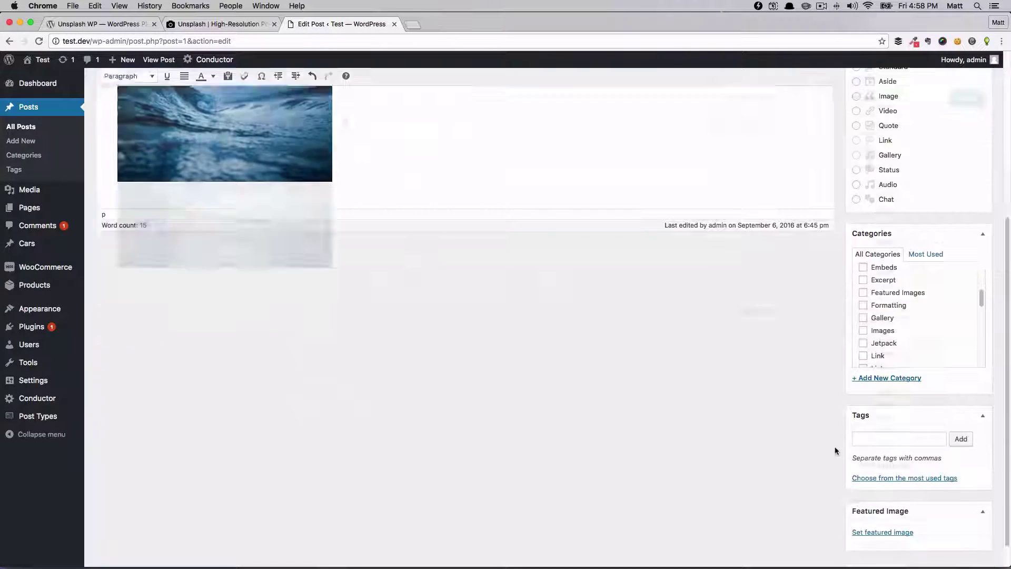
{"action": "left_click", "coordinate": [870, 503]}
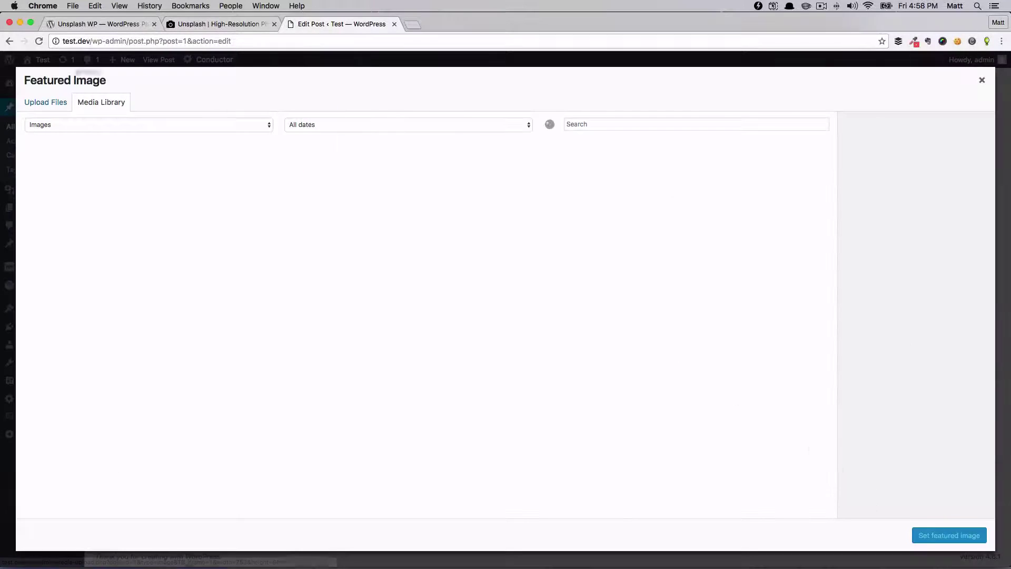
{"action": "left_click", "coordinate": [46, 104]}
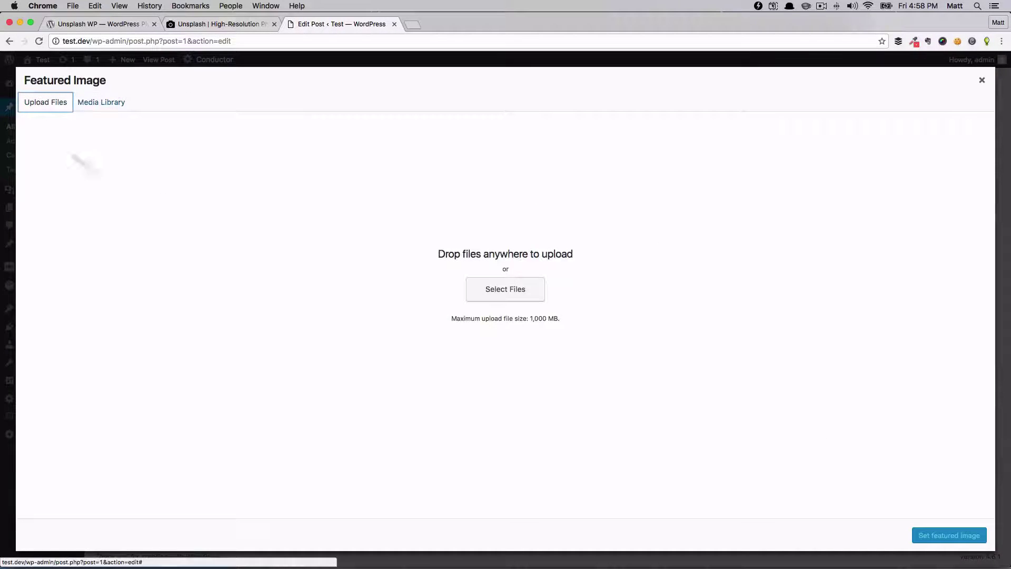
{"action": "left_click", "coordinate": [115, 102]}
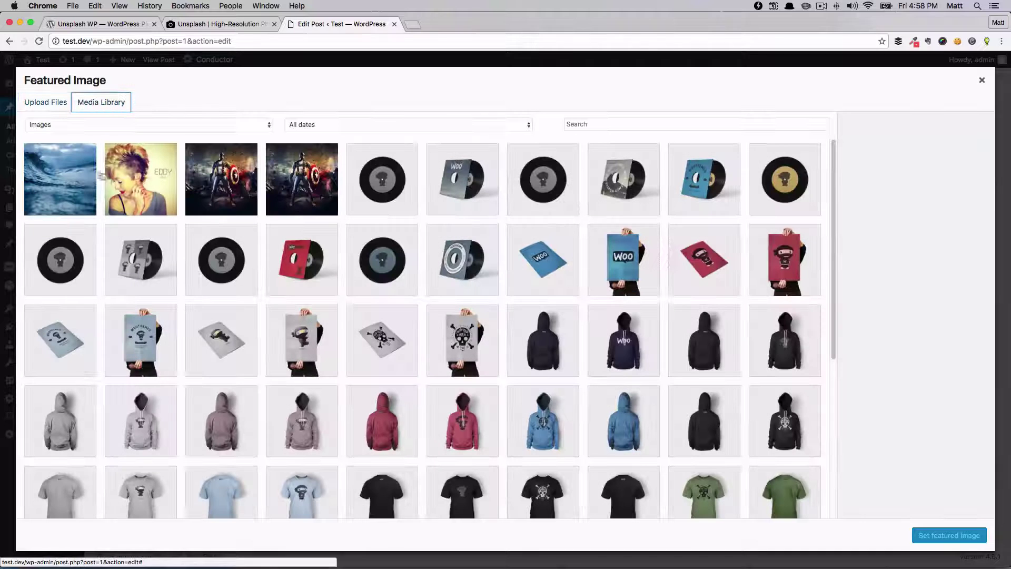
{"action": "left_click", "coordinate": [982, 78]}
{"action": "scroll", "coordinate": [368, 231], "scroll_direction": "up", "scroll_amount": 5}
{"action": "left_click", "coordinate": [307, 334]}
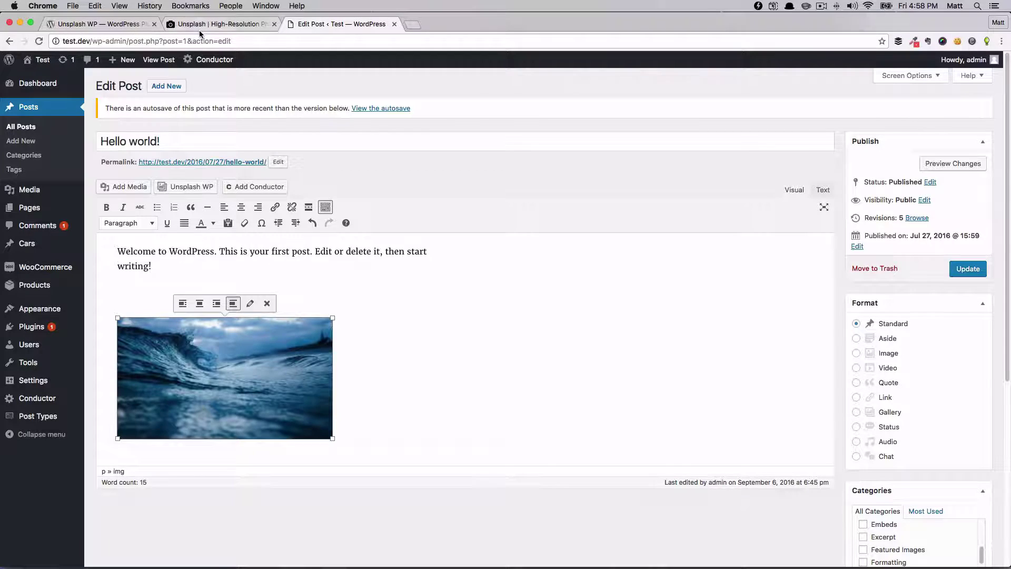
- Switch to the 'Unsplash WP — WordPress Plugins' browser tab
{"action": "left_click", "coordinate": [222, 24]}
{"action": "left_click", "coordinate": [100, 23]}
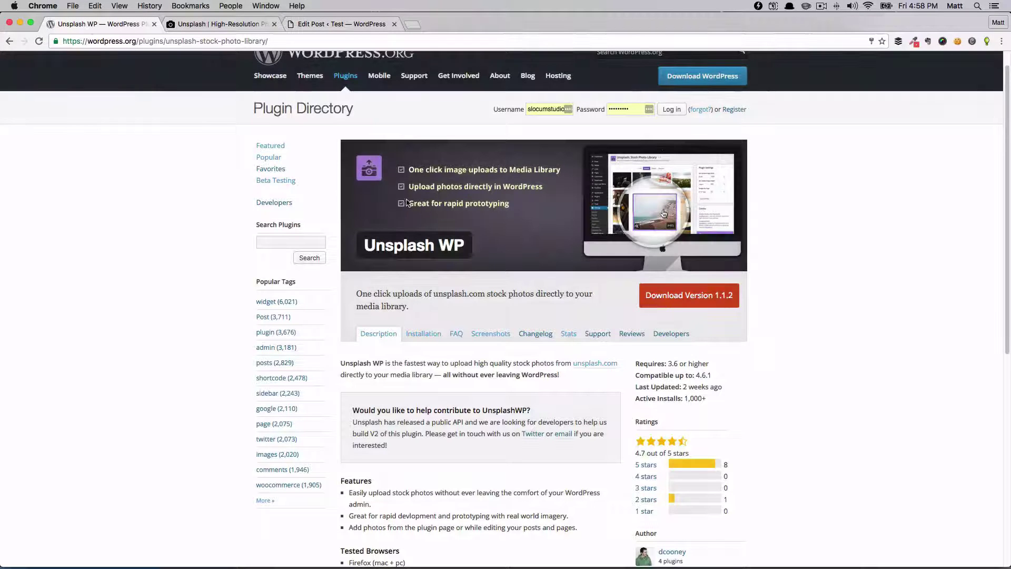